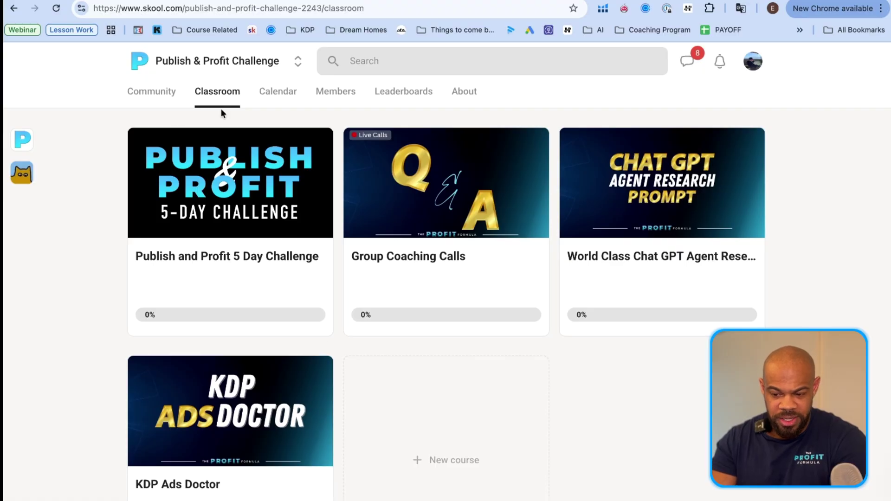
- Approve the pending membership request and open the KDP Ads Doctor course in Classroom
{"action": "left_click", "coordinate": [159, 91]}
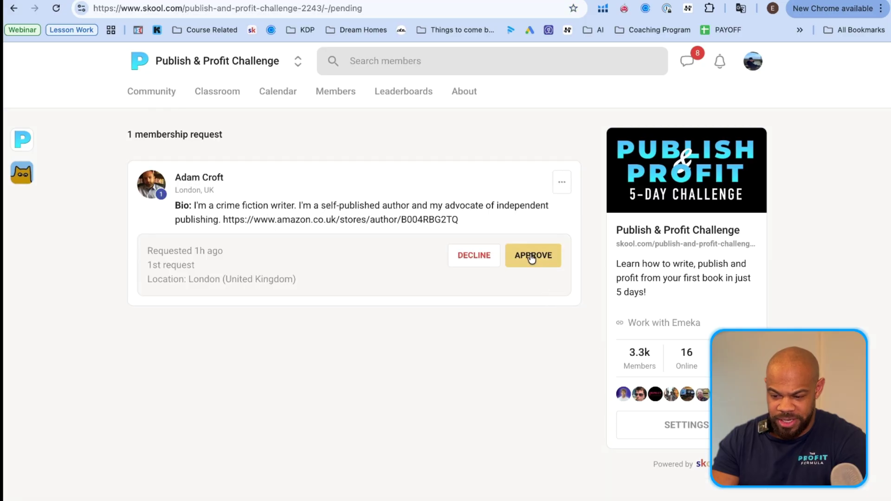
{"action": "left_click", "coordinate": [535, 258]}
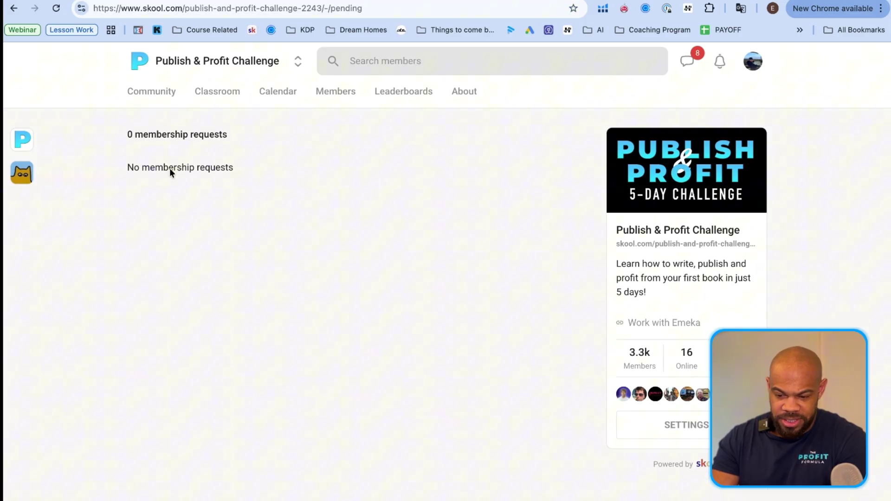
{"action": "left_click", "coordinate": [149, 92]}
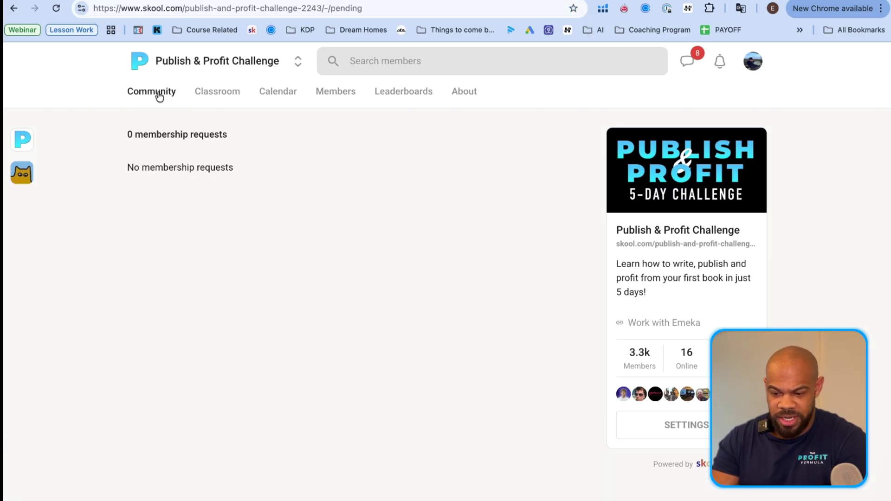
{"action": "left_click", "coordinate": [229, 95]}
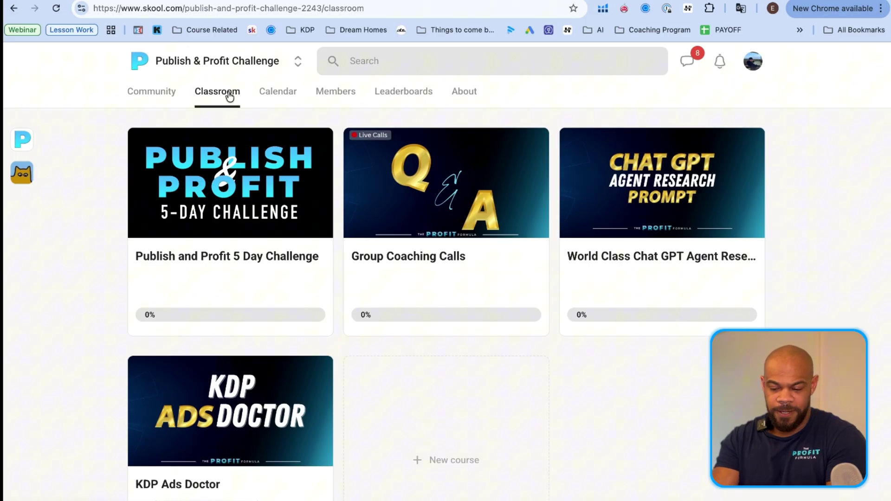
{"action": "scroll", "coordinate": [104, 427], "scroll_direction": "down", "scroll_amount": 2}
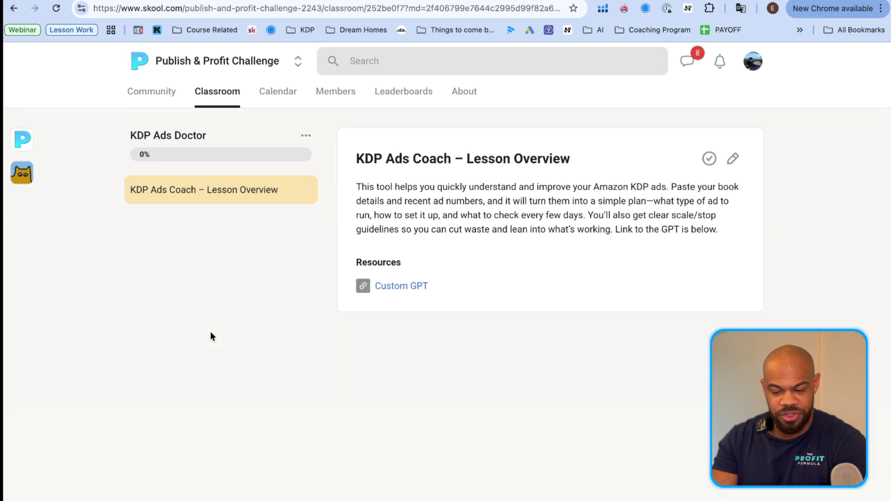
- Open the linked KDP Ads Doctor custom GPT and send it 'Lest get started'
{"action": "left_click", "coordinate": [399, 287]}
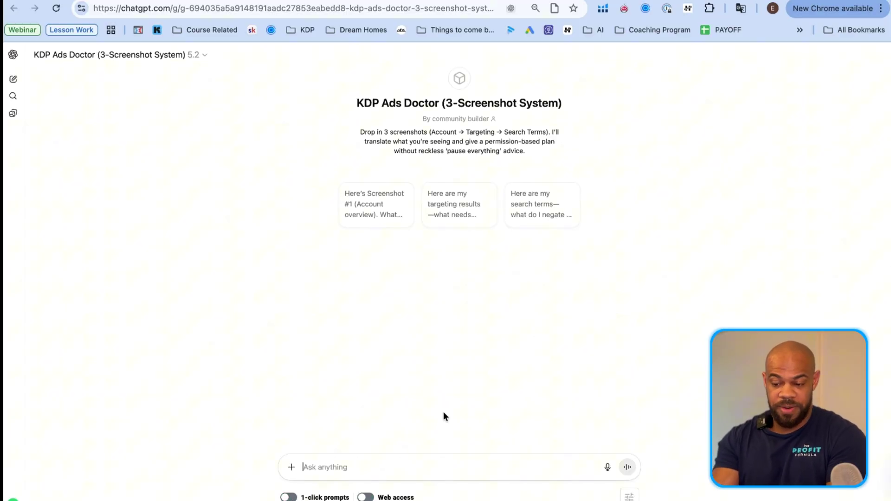
{"action": "type", "text": "Lest get"}
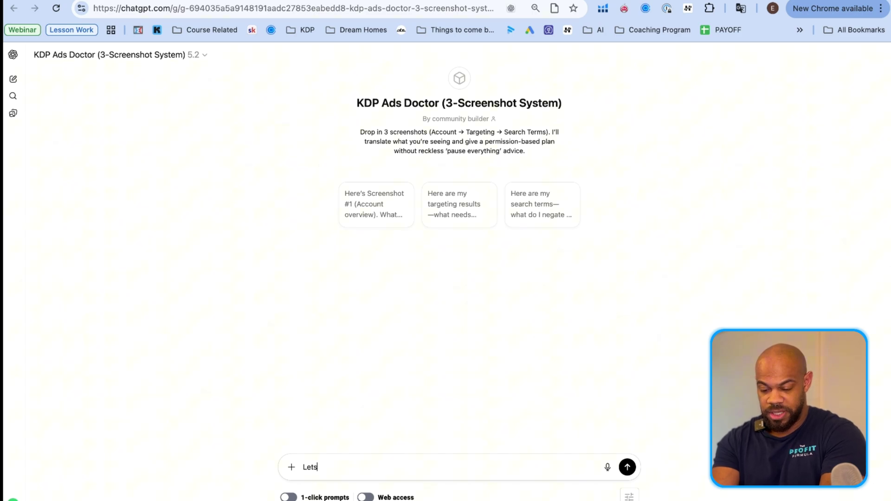
{"action": "type", "text": " started"}
{"action": "key", "text": "Return"}
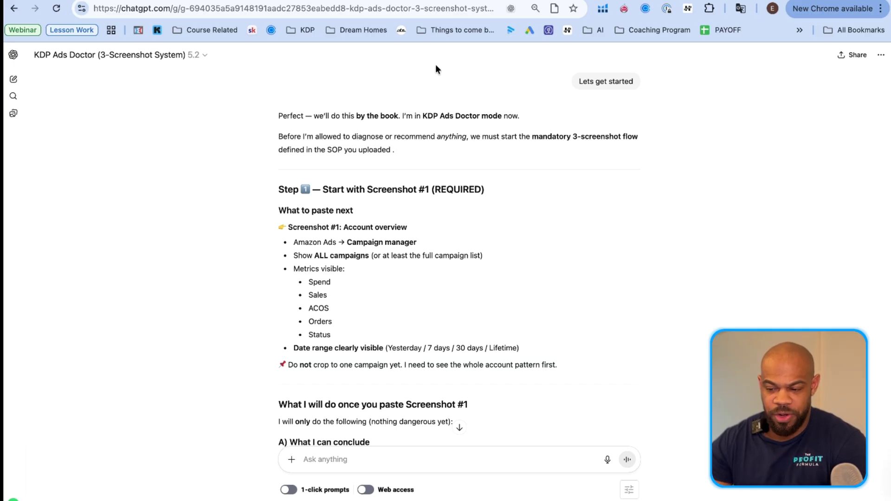
- Screenshot the Amazon Ads campaigns table for Nov 16 – Dec 16, 2025
{"action": "key", "text": "ctrl+Tab"}
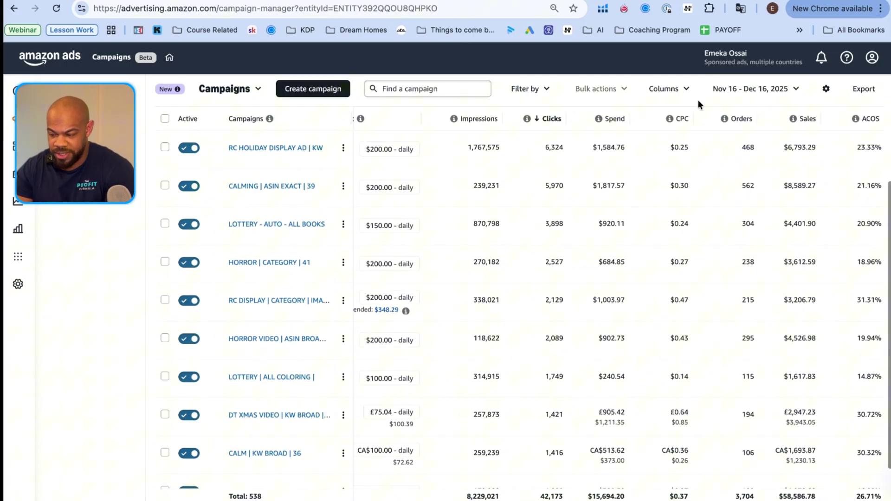
{"action": "left_click", "coordinate": [770, 89]}
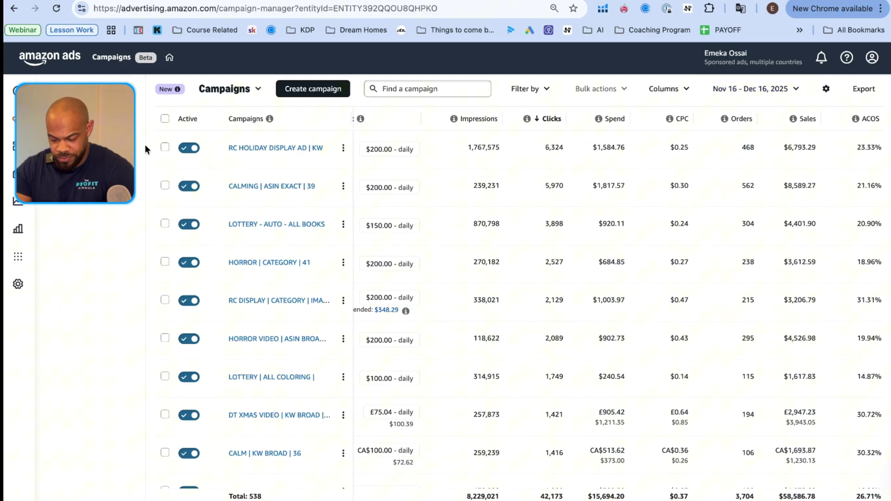
{"action": "key", "text": "shift+super+4"}
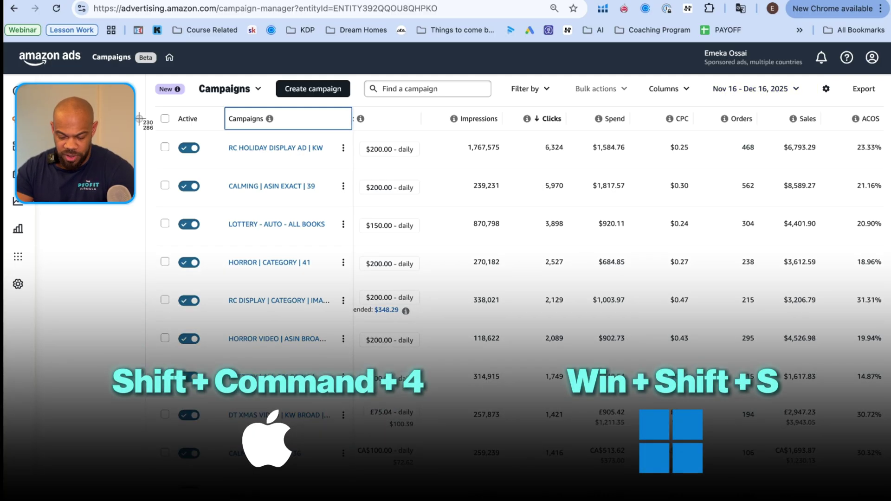
{"action": "left_click_drag", "start_coordinate": [138, 75], "coordinate": [459, 210]}
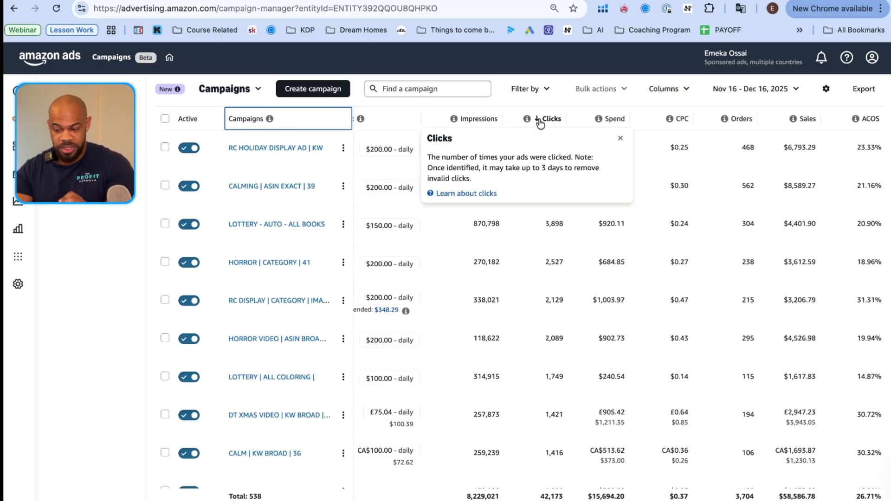
{"action": "mouse_move", "coordinate": [669, 119]}
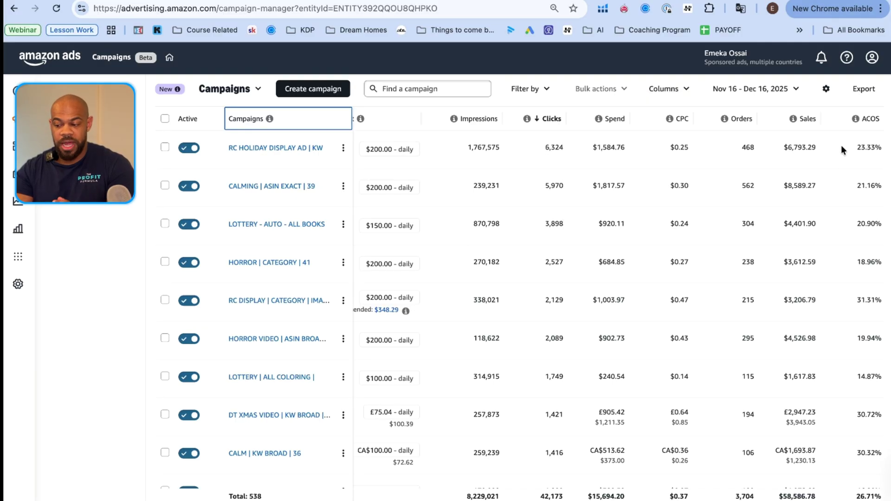
{"action": "left_click", "coordinate": [690, 89]}
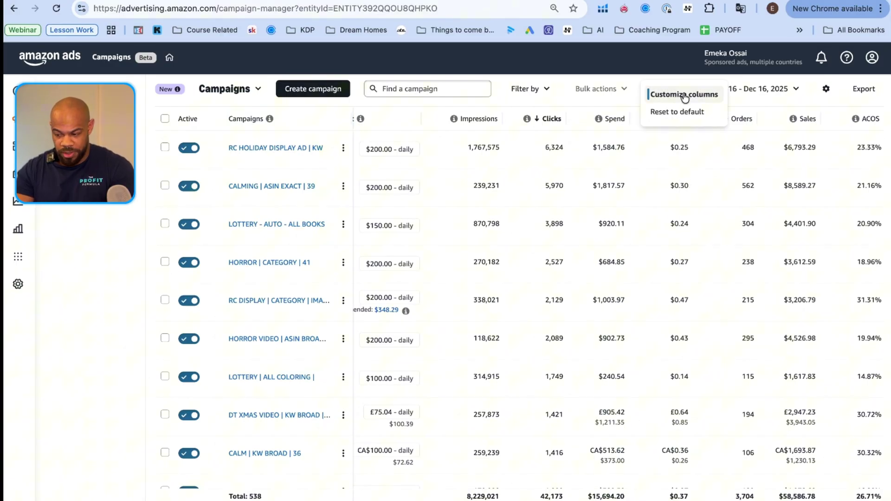
{"action": "left_click", "coordinate": [684, 95]}
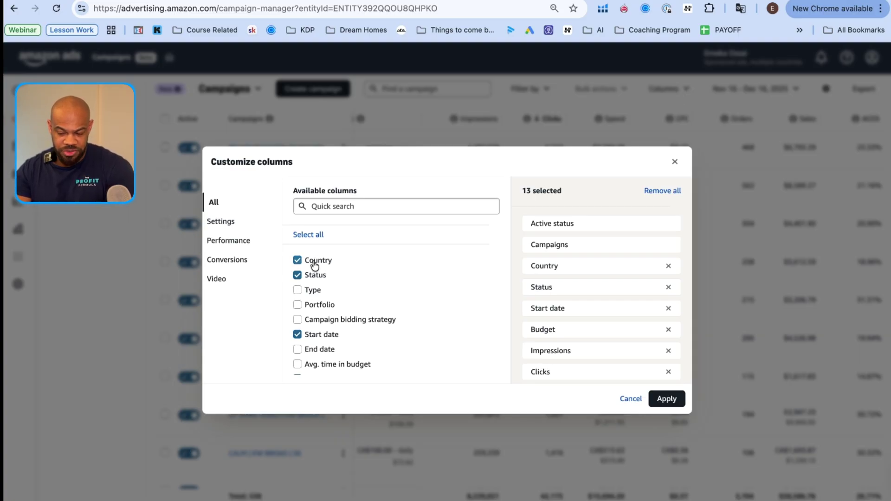
{"action": "scroll", "coordinate": [316, 272], "scroll_direction": "down", "scroll_amount": 2}
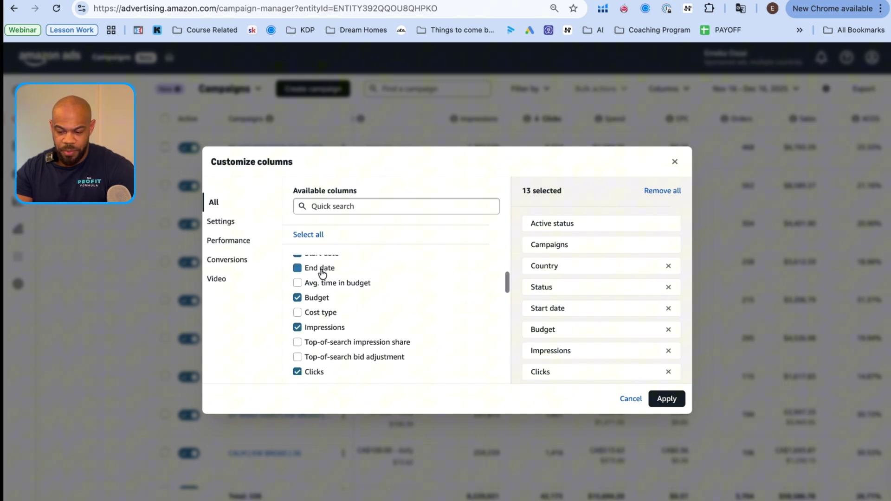
{"action": "scroll", "coordinate": [313, 277], "scroll_direction": "up", "scroll_amount": 1}
{"action": "scroll", "coordinate": [313, 278], "scroll_direction": "down", "scroll_amount": 2}
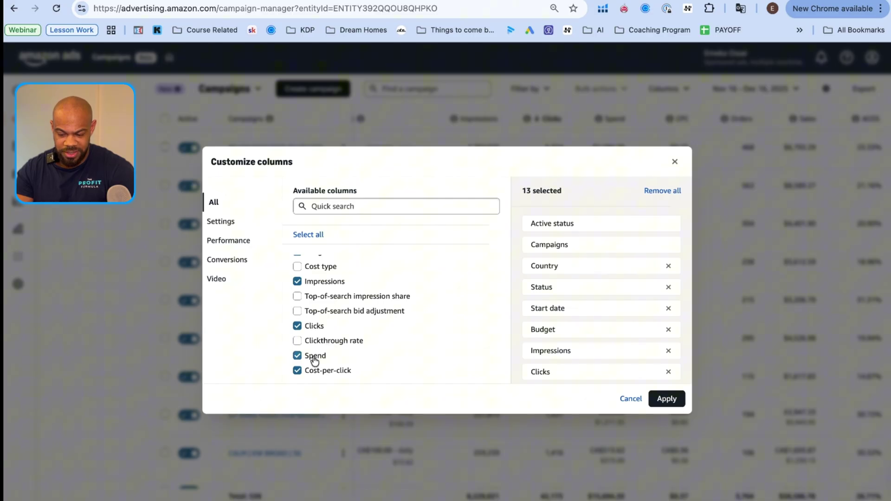
{"action": "scroll", "coordinate": [315, 362], "scroll_direction": "down", "scroll_amount": 2}
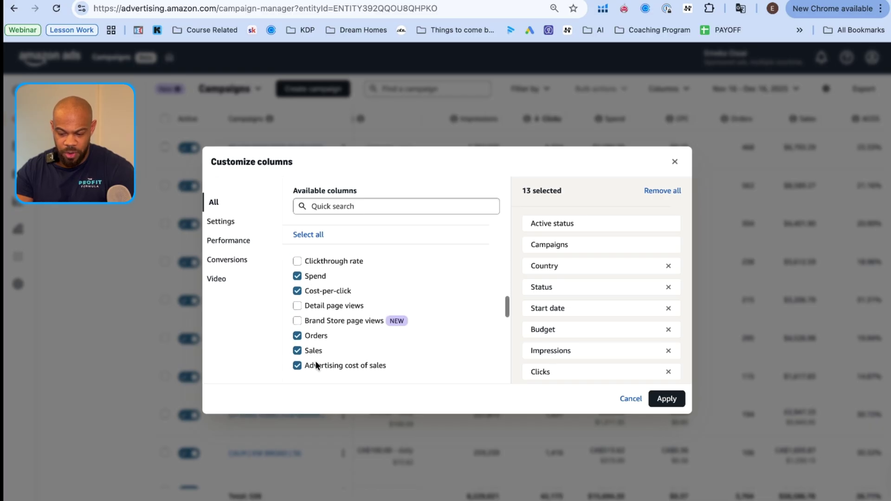
{"action": "scroll", "coordinate": [316, 361], "scroll_direction": "down", "scroll_amount": 3}
{"action": "left_click", "coordinate": [317, 361]}
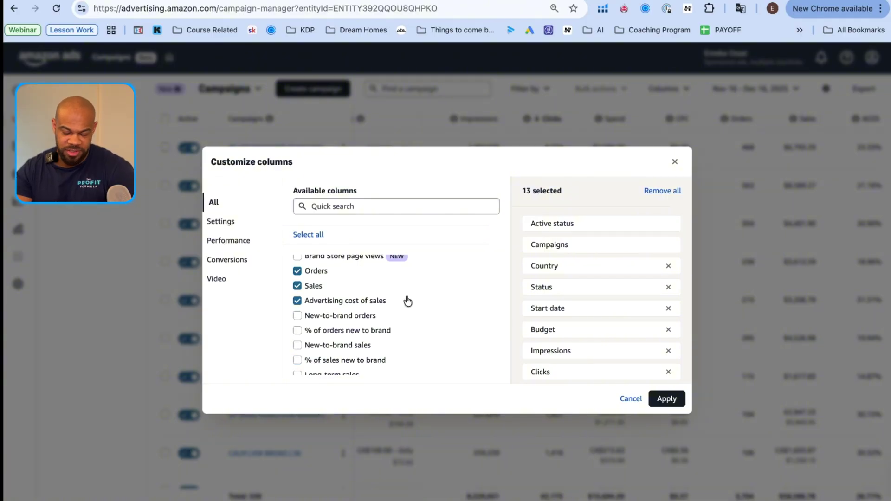
{"action": "left_click", "coordinate": [658, 398]}
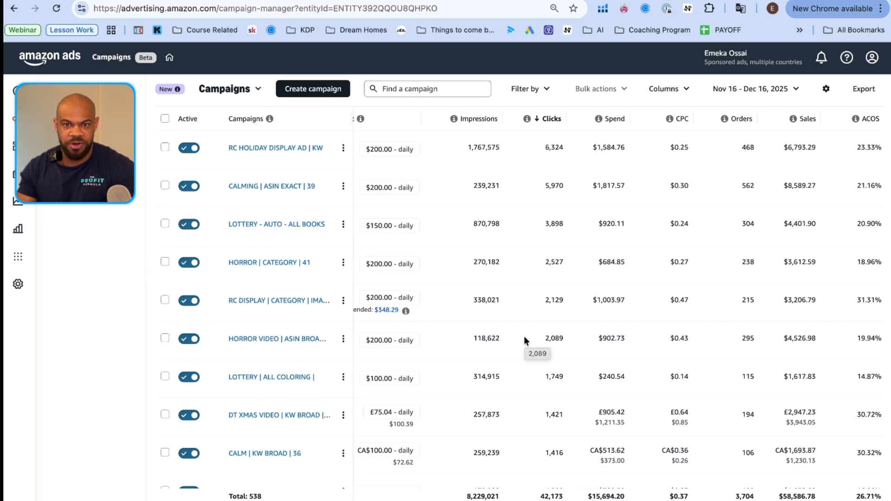
- Paste the campaigns screenshot into the KDP Ads Doctor chat and send it for diagnosis
{"action": "left_click", "coordinate": [486, 1]}
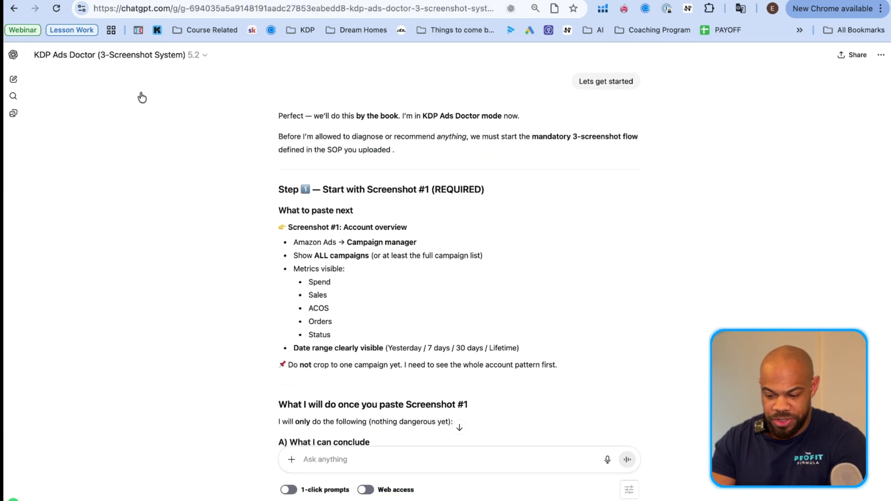
{"action": "scroll", "coordinate": [380, 300], "scroll_direction": "down", "scroll_amount": 8}
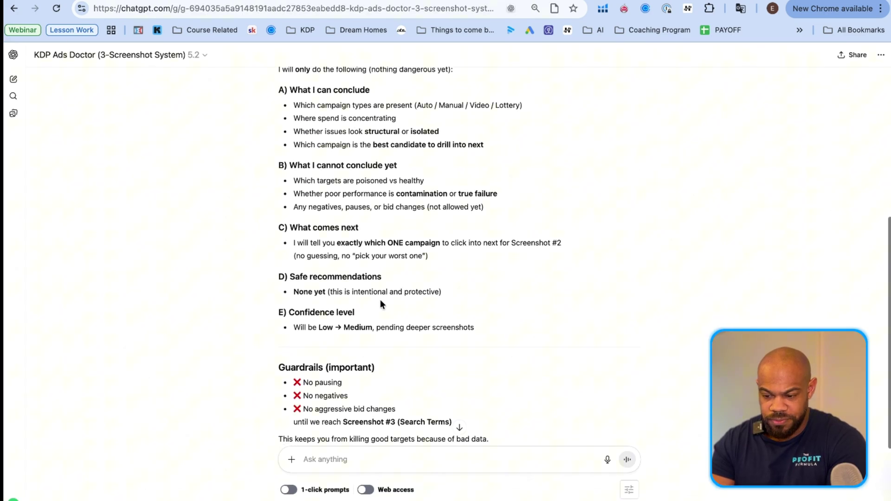
{"action": "scroll", "coordinate": [380, 304], "scroll_direction": "down", "scroll_amount": 2}
{"action": "scroll", "coordinate": [380, 304], "scroll_direction": "up", "scroll_amount": 1}
{"action": "scroll", "coordinate": [380, 304], "scroll_direction": "up", "scroll_amount": 3}
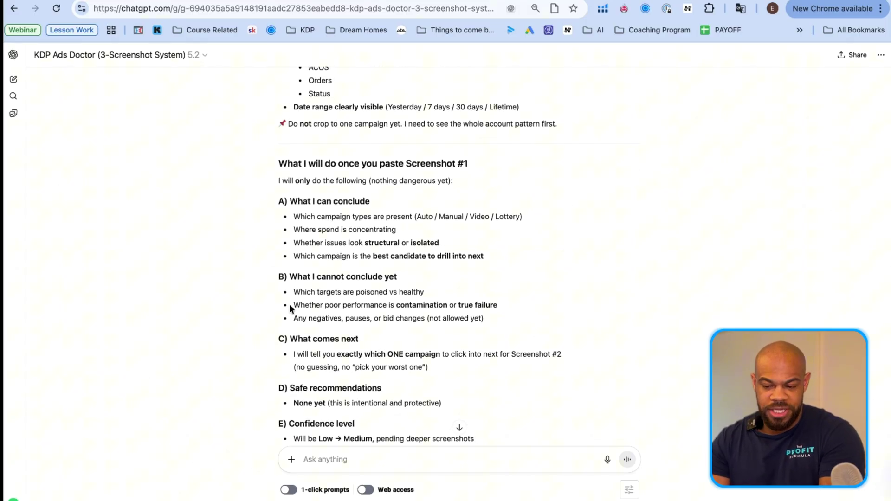
{"action": "scroll", "coordinate": [290, 308], "scroll_direction": "down", "scroll_amount": 1}
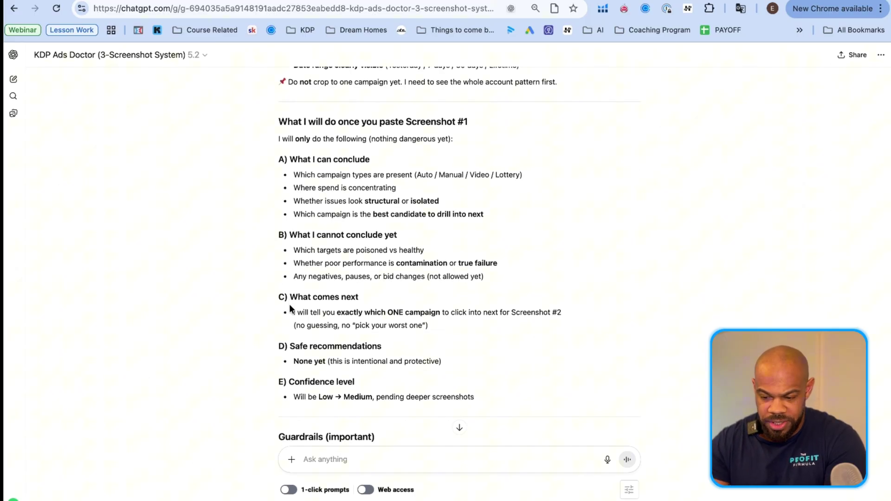
{"action": "key", "text": "super+v"}
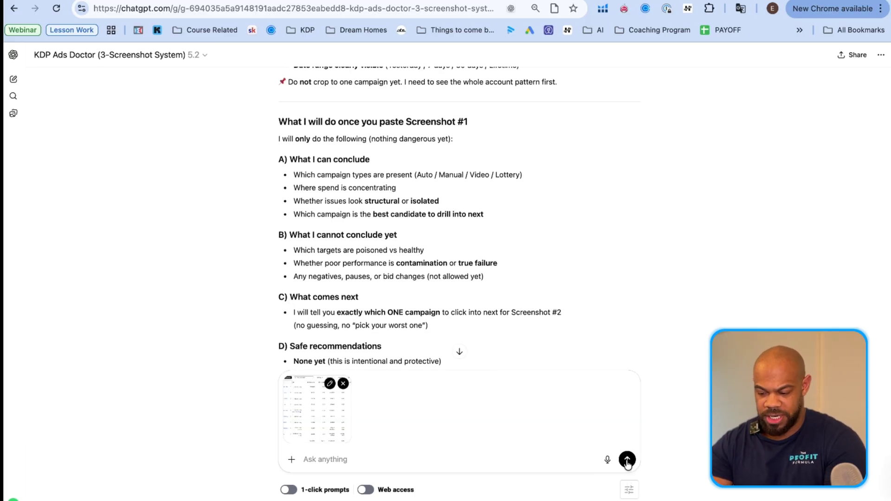
{"action": "left_click", "coordinate": [627, 461]}
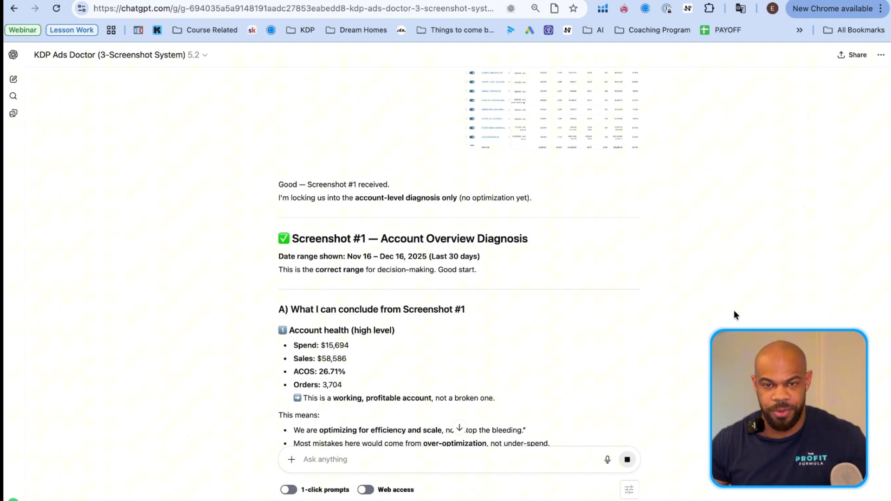
- Read why the reply picks CALMING | ASIN EXACT | 39 and what Screenshot #2 requires
{"action": "scroll", "coordinate": [734, 310], "scroll_direction": "down", "scroll_amount": 3}
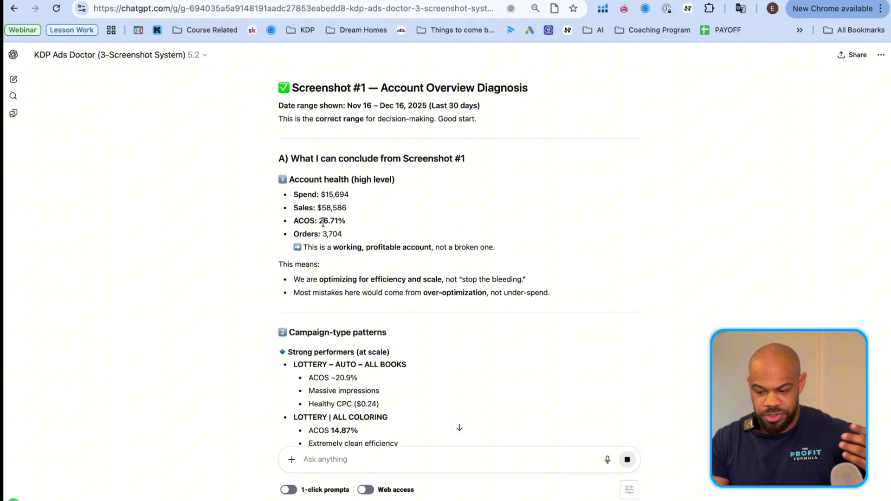
{"action": "scroll", "coordinate": [334, 226], "scroll_direction": "down", "scroll_amount": 1}
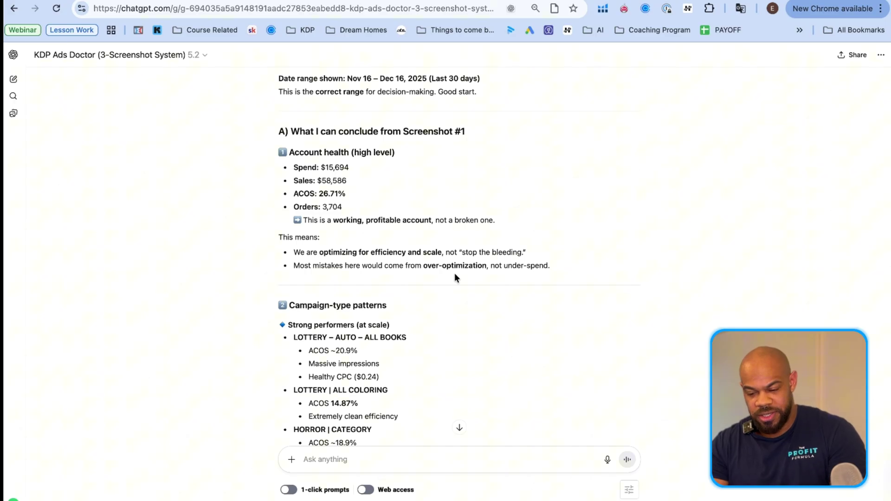
{"action": "scroll", "coordinate": [454, 274], "scroll_direction": "down", "scroll_amount": 5}
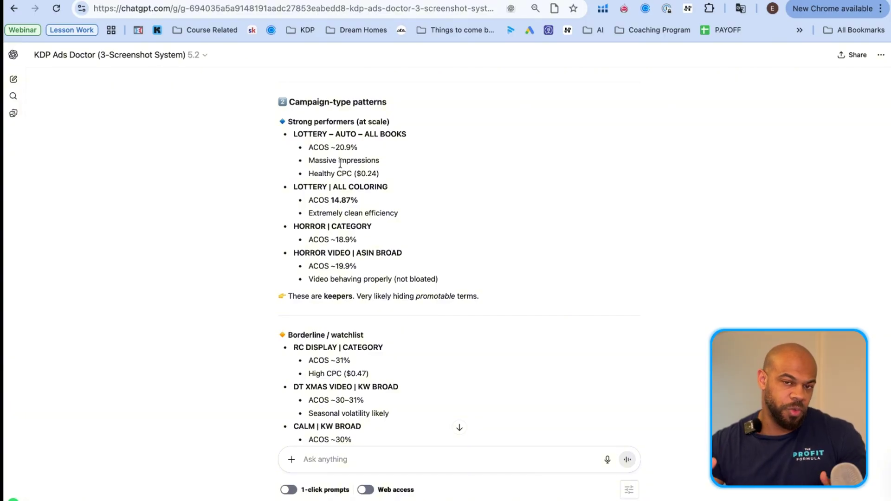
{"action": "scroll", "coordinate": [340, 163], "scroll_direction": "down", "scroll_amount": 3}
{"action": "scroll", "coordinate": [330, 279], "scroll_direction": "down", "scroll_amount": 4}
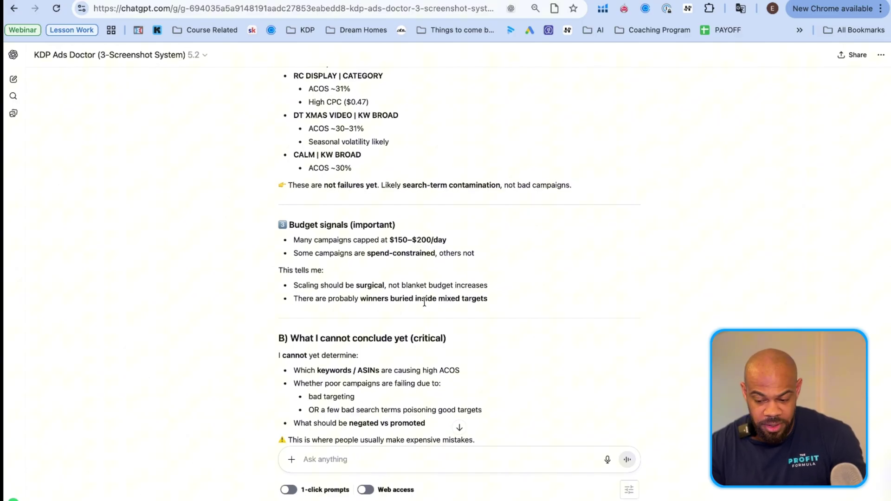
{"action": "scroll", "coordinate": [424, 302], "scroll_direction": "down", "scroll_amount": 3}
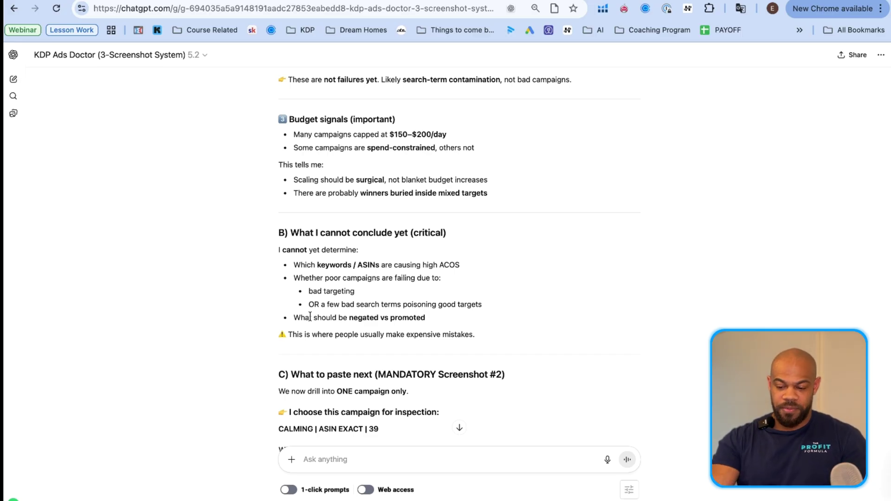
{"action": "scroll", "coordinate": [310, 317], "scroll_direction": "down", "scroll_amount": 3}
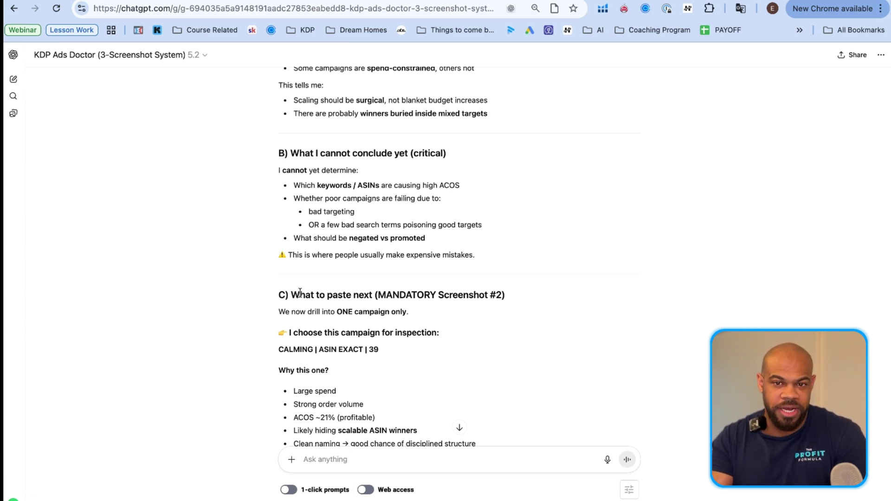
{"action": "scroll", "coordinate": [300, 292], "scroll_direction": "down", "scroll_amount": 3}
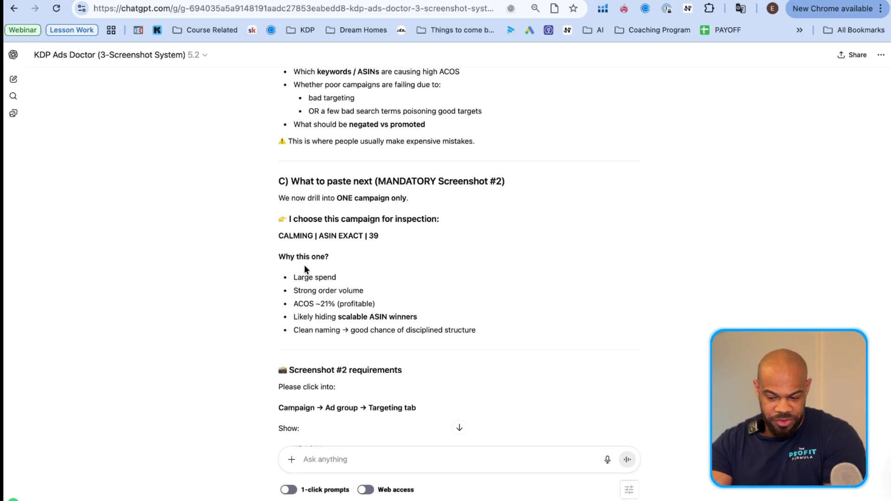
{"action": "scroll", "coordinate": [305, 267], "scroll_direction": "down", "scroll_amount": 3}
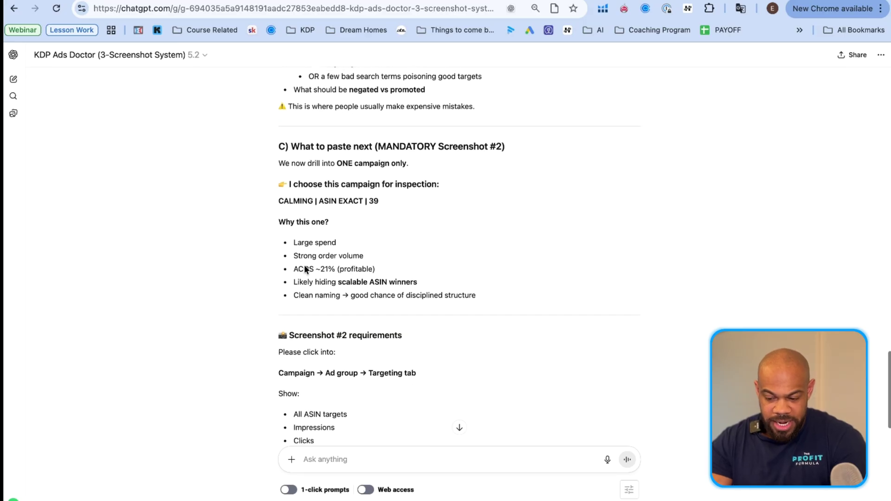
{"action": "scroll", "coordinate": [305, 269], "scroll_direction": "down", "scroll_amount": 3}
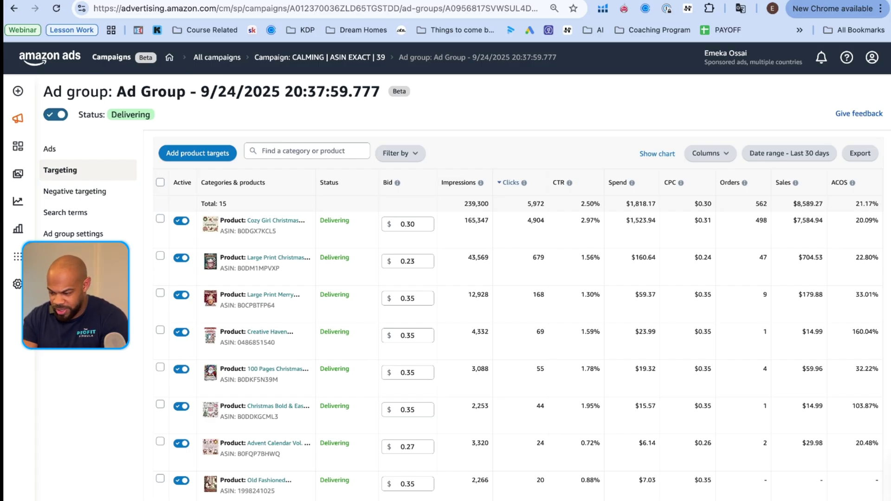
- Capture the CALMING | ASIN EXACT | 39 ad group's header and 15-target table
{"action": "scroll", "coordinate": [137, 394], "scroll_direction": "down", "scroll_amount": 2}
{"action": "scroll", "coordinate": [138, 394], "scroll_direction": "up", "scroll_amount": 1}
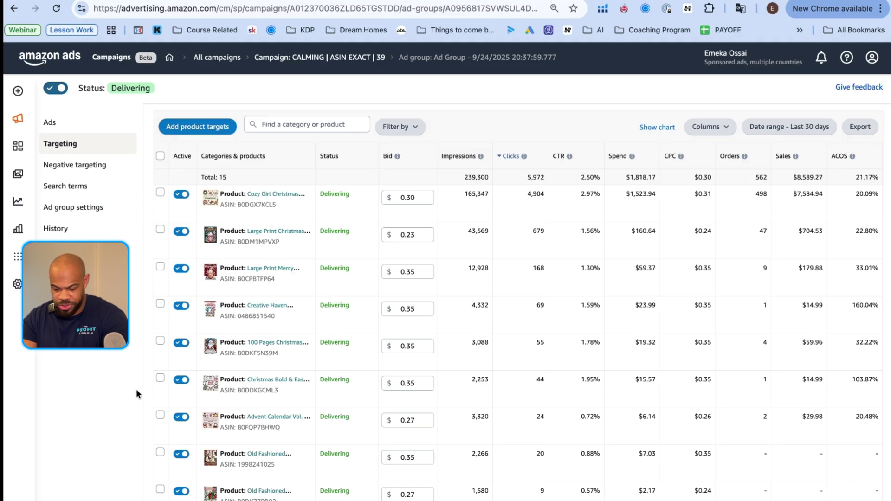
{"action": "key", "text": "super+shift+4"}
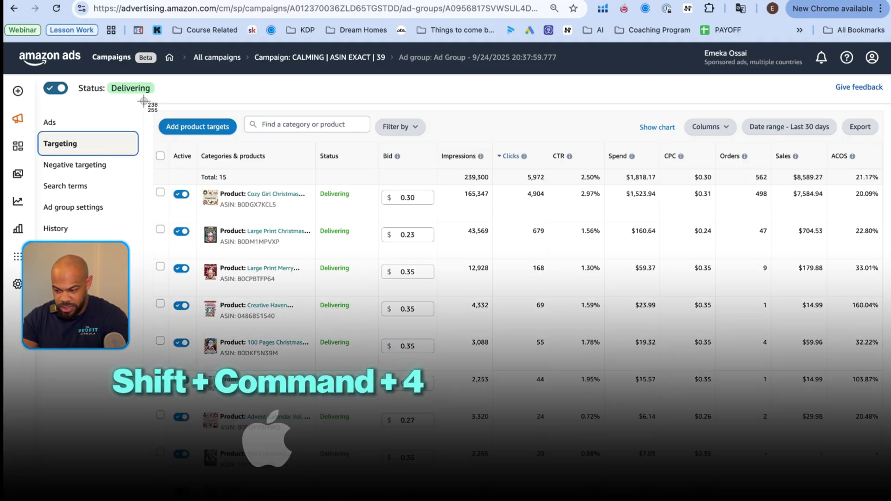
{"action": "left_click_drag", "start_coordinate": [148, 101], "coordinate": [884, 417]}
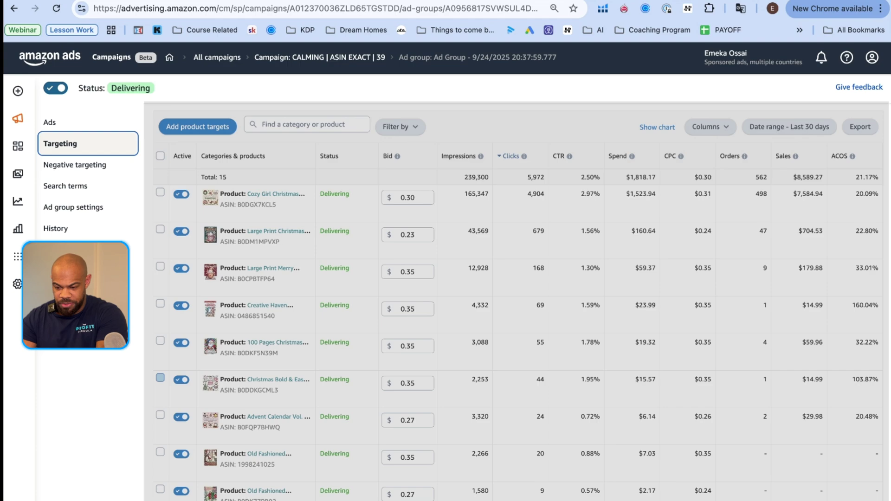
{"action": "left_click_drag", "start_coordinate": [888, 499], "coordinate": [889, 500]}
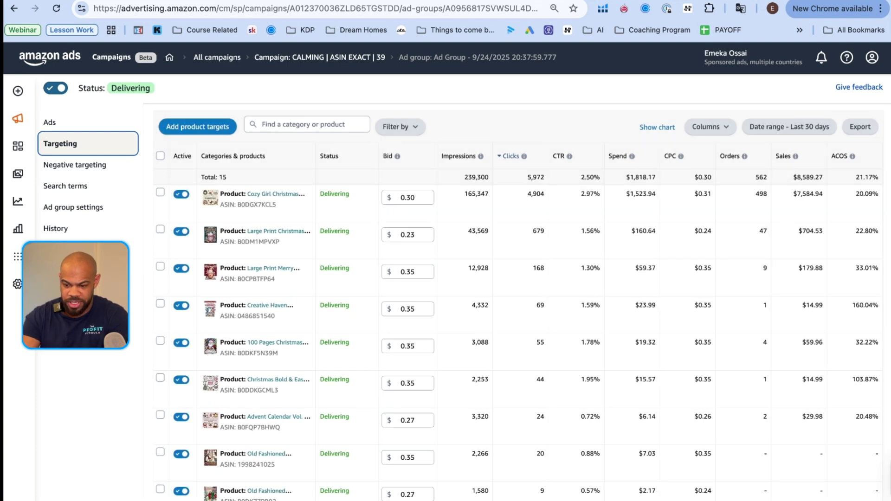
{"action": "key", "text": "shift+super+4"}
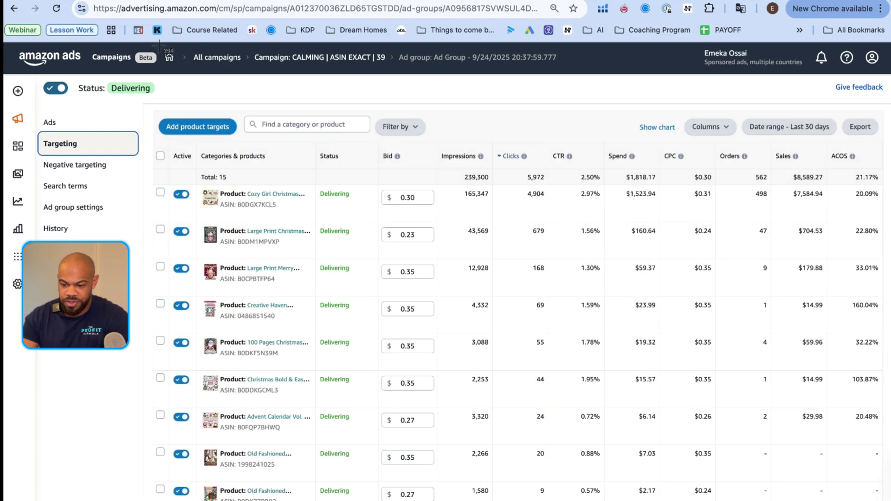
{"action": "left_click_drag", "start_coordinate": [158, 46], "coordinate": [889, 500]}
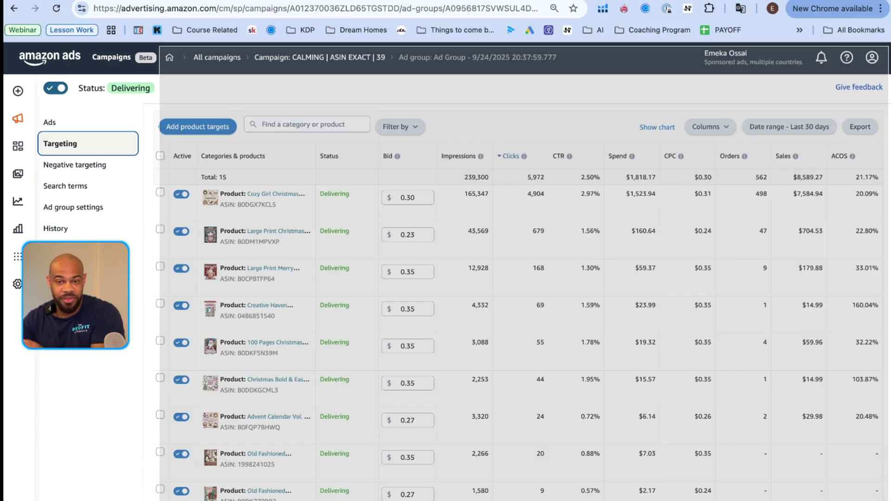
{"action": "left_click_drag", "start_coordinate": [888, 500], "coordinate": [888, 500]}
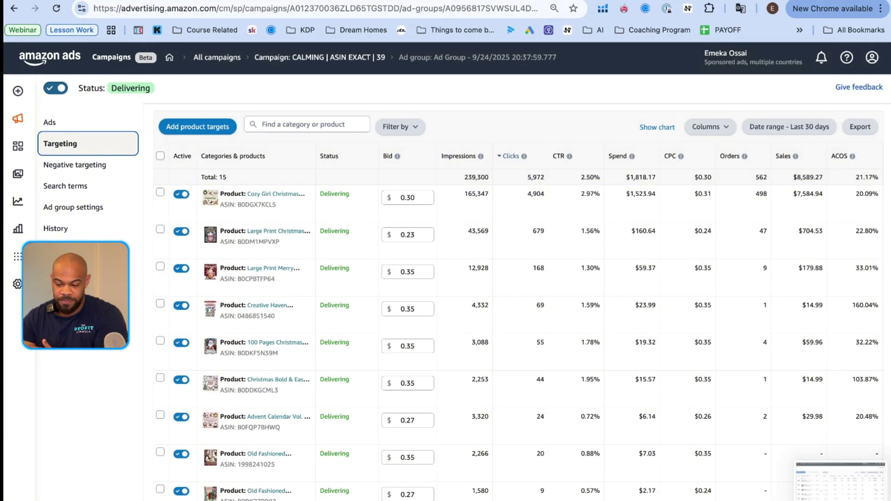
- Attach the targeting screenshot to the KDP Ads Doctor chat and send it
{"action": "key", "text": "ctrl+Tab"}
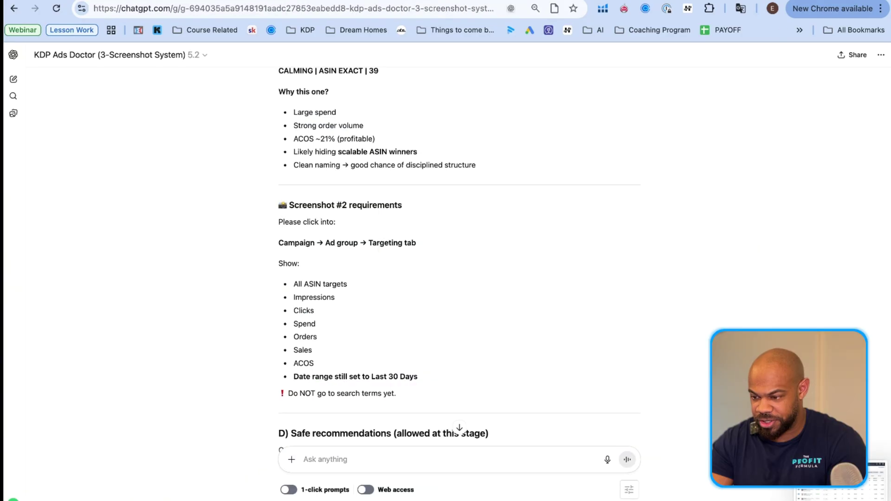
{"action": "left_click_drag", "start_coordinate": [636, 478], "coordinate": [506, 454]}
{"action": "left_click", "coordinate": [346, 464]}
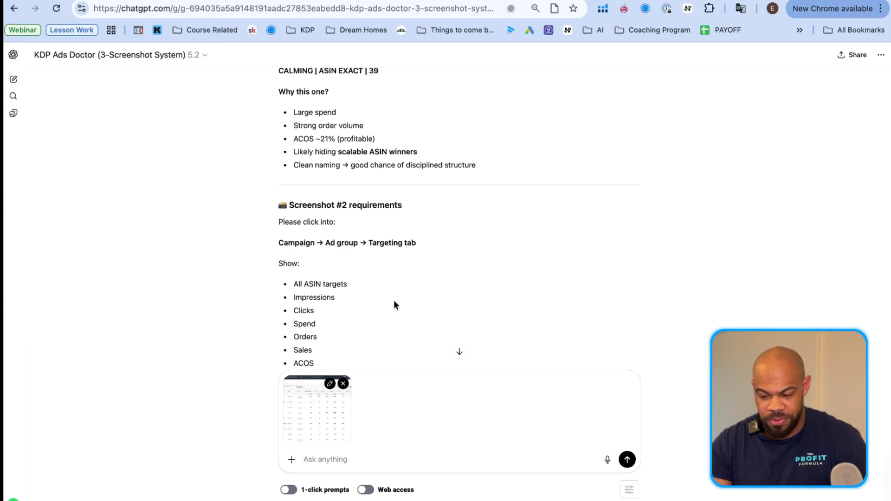
{"action": "key", "text": "Return"}
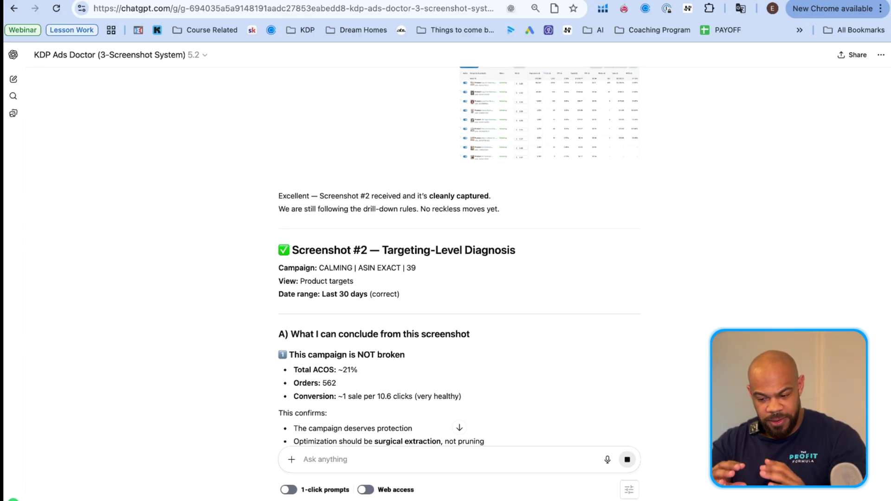
- Scroll the diagnosis down to the clean, scale-capable targets B0DGX7KCL5 and B0DM1MPVXP
{"action": "scroll", "coordinate": [280, 316], "scroll_direction": "down", "scroll_amount": 2}
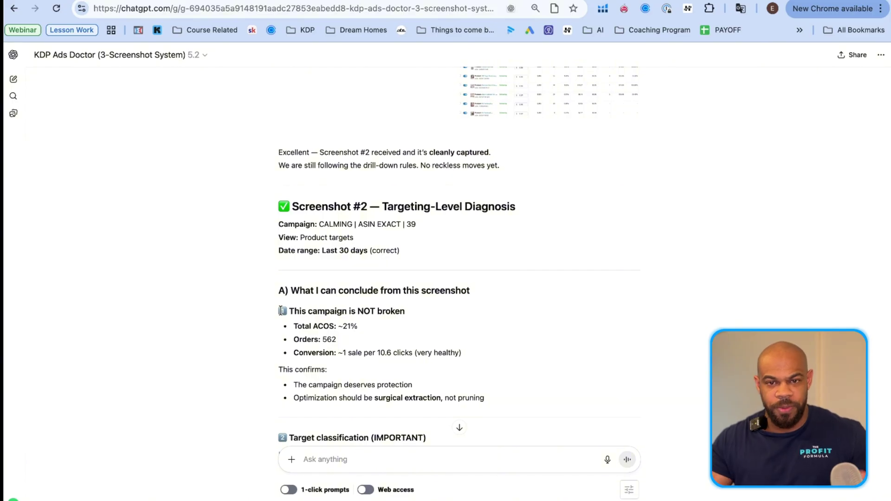
{"action": "scroll", "coordinate": [280, 310], "scroll_direction": "down", "scroll_amount": 2}
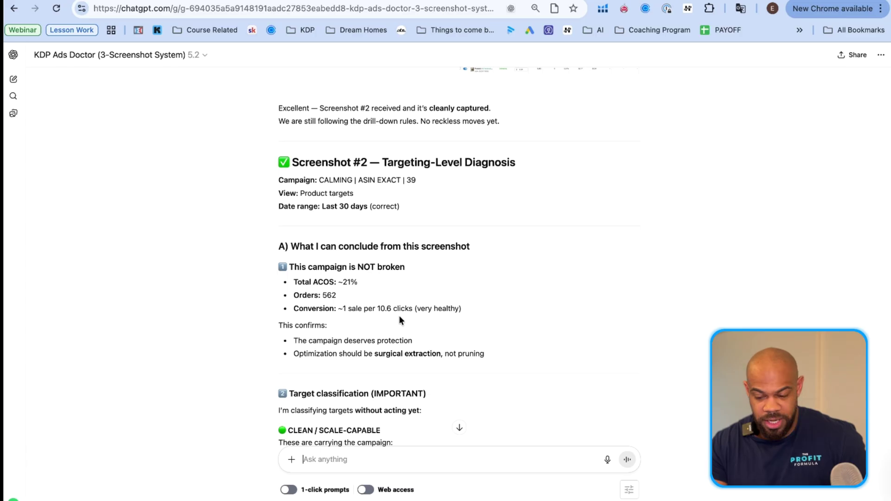
{"action": "scroll", "coordinate": [399, 317], "scroll_direction": "down", "scroll_amount": 3}
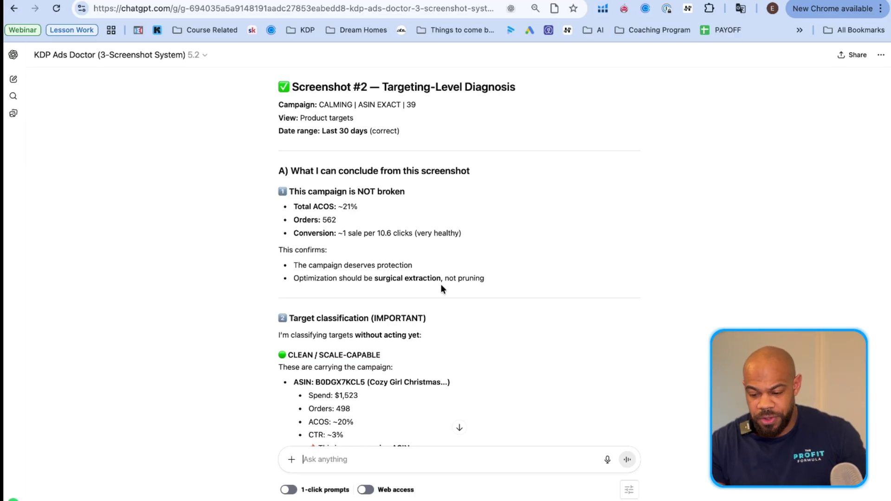
{"action": "scroll", "coordinate": [441, 289], "scroll_direction": "down", "scroll_amount": 4}
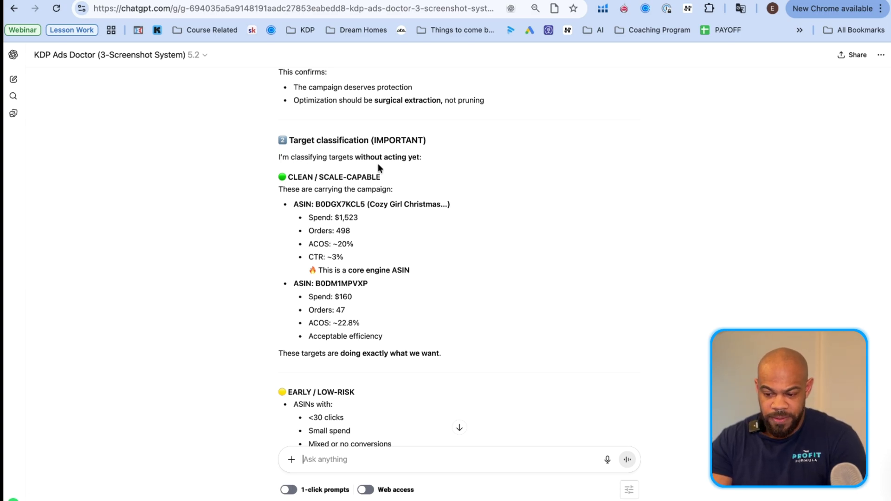
- Read the early/low-risk examples and the contaminated Creative Haven and Christmas Bold & Easy targets
{"action": "scroll", "coordinate": [378, 163], "scroll_direction": "down", "scroll_amount": 3}
{"action": "scroll", "coordinate": [374, 166], "scroll_direction": "down", "scroll_amount": 1}
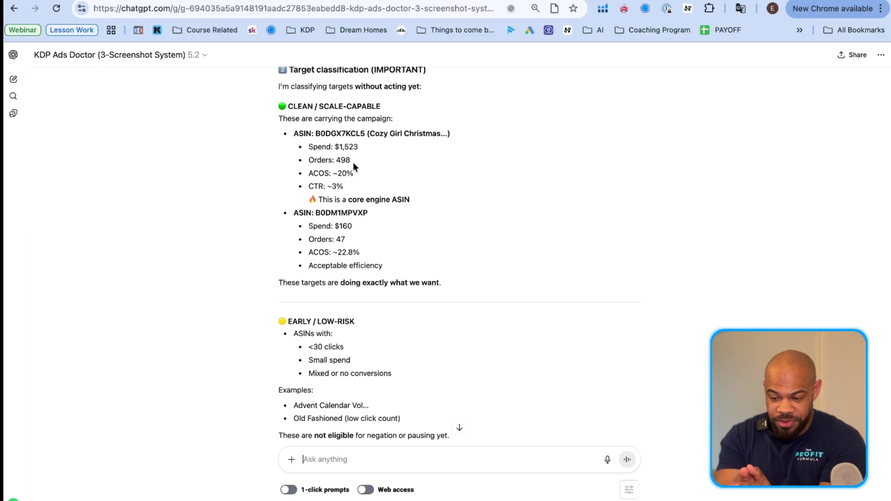
{"action": "scroll", "coordinate": [353, 163], "scroll_direction": "down", "scroll_amount": 1}
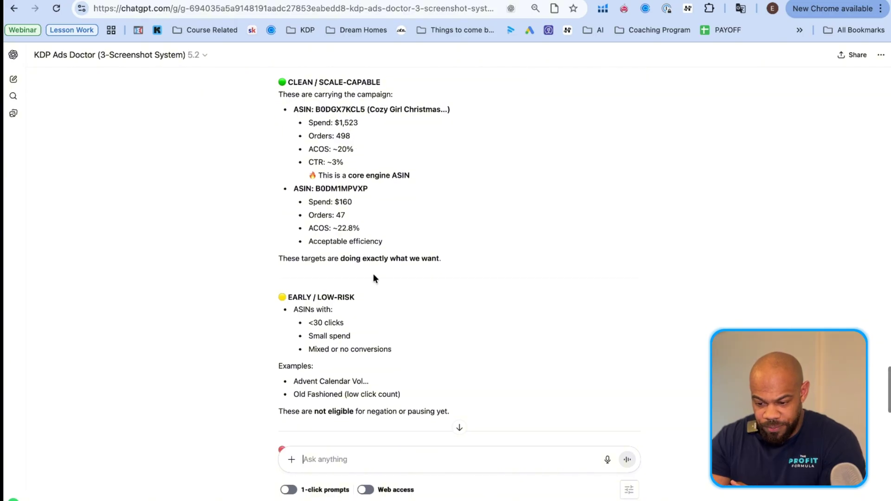
{"action": "scroll", "coordinate": [373, 274], "scroll_direction": "down", "scroll_amount": 1}
{"action": "scroll", "coordinate": [373, 274], "scroll_direction": "down", "scroll_amount": 3}
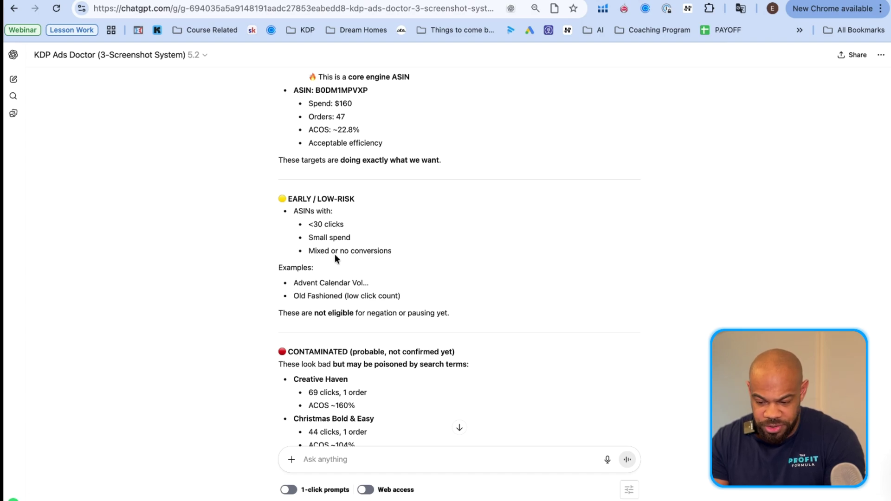
{"action": "scroll", "coordinate": [335, 255], "scroll_direction": "down", "scroll_amount": 3}
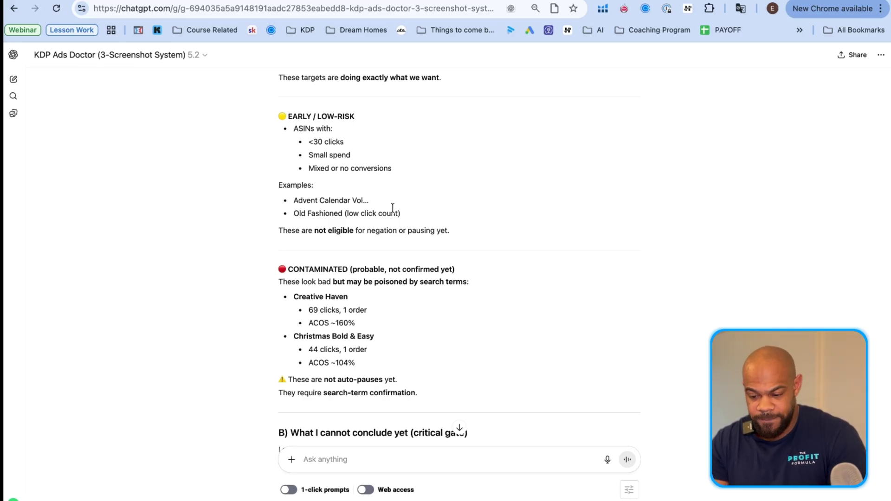
- Scroll past 'What I cannot conclude yet' to the Screenshot #3 Search Terms Report request
{"action": "scroll", "coordinate": [393, 207], "scroll_direction": "down", "scroll_amount": 3}
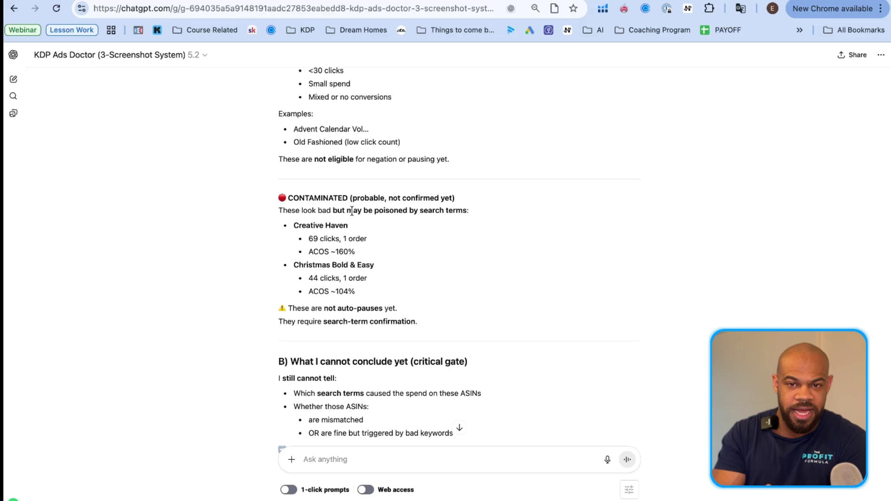
{"action": "scroll", "coordinate": [351, 211], "scroll_direction": "down", "scroll_amount": 1}
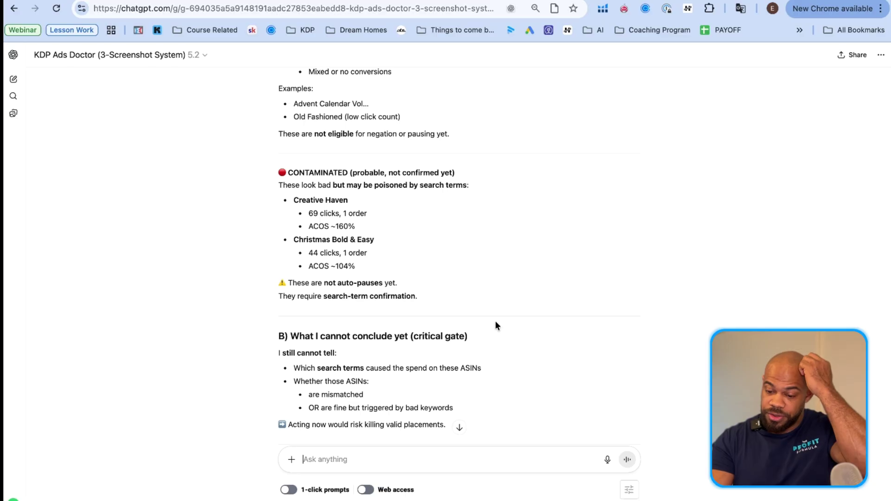
{"action": "scroll", "coordinate": [495, 321], "scroll_direction": "down", "scroll_amount": 3}
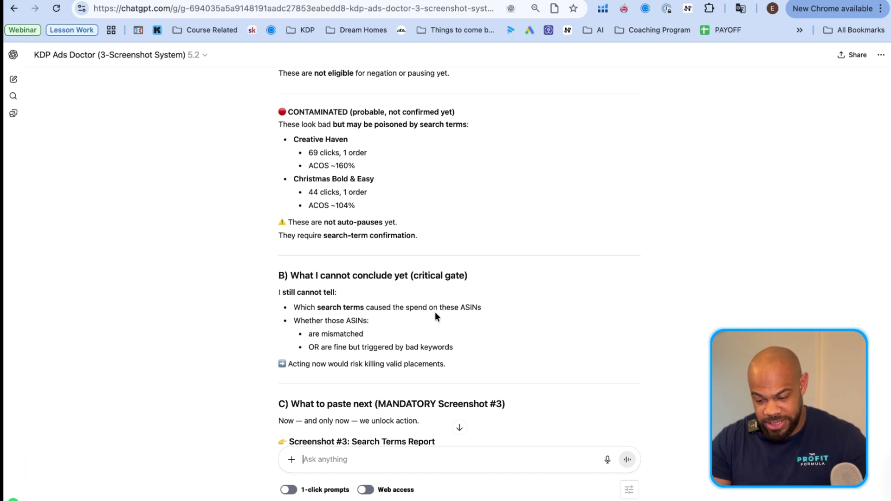
- Read the Screenshot #3 request: an unfiltered 30-day Search Terms Report with clicks, spend, orders, sales and ACOS
{"action": "scroll", "coordinate": [436, 316], "scroll_direction": "down", "scroll_amount": 5}
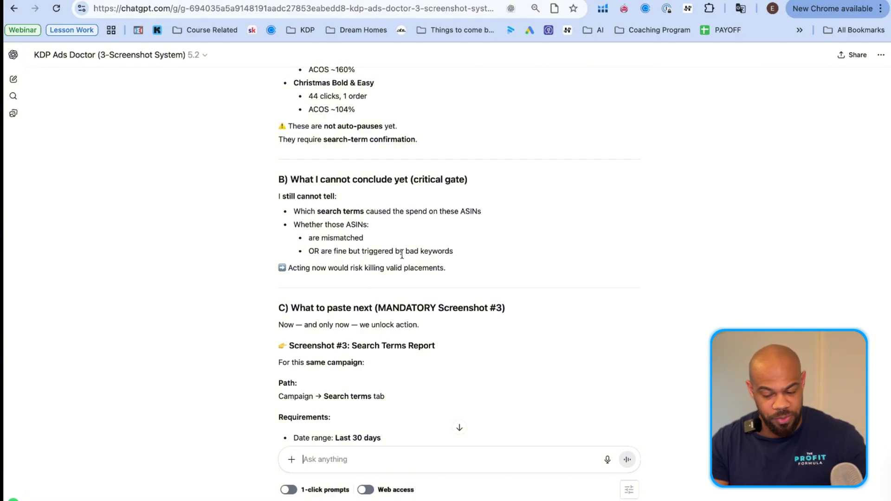
{"action": "scroll", "coordinate": [402, 254], "scroll_direction": "down", "scroll_amount": 4}
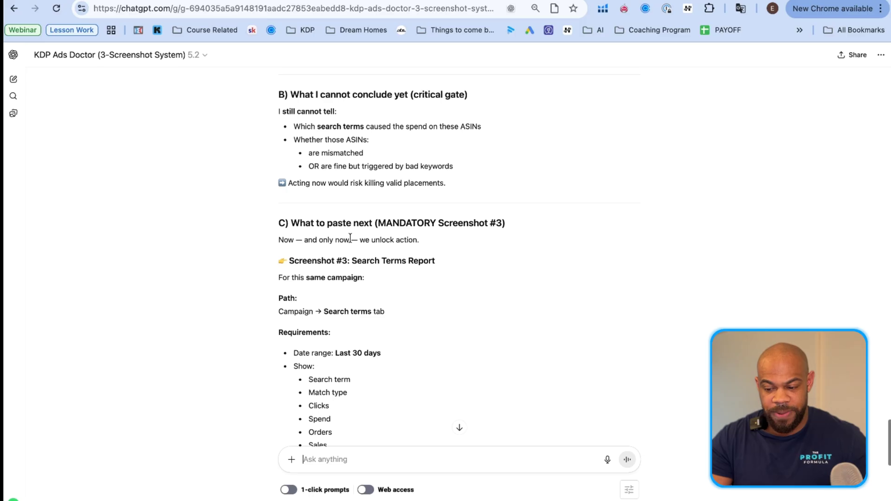
{"action": "scroll", "coordinate": [366, 246], "scroll_direction": "down", "scroll_amount": 2}
{"action": "scroll", "coordinate": [366, 247], "scroll_direction": "down", "scroll_amount": 1}
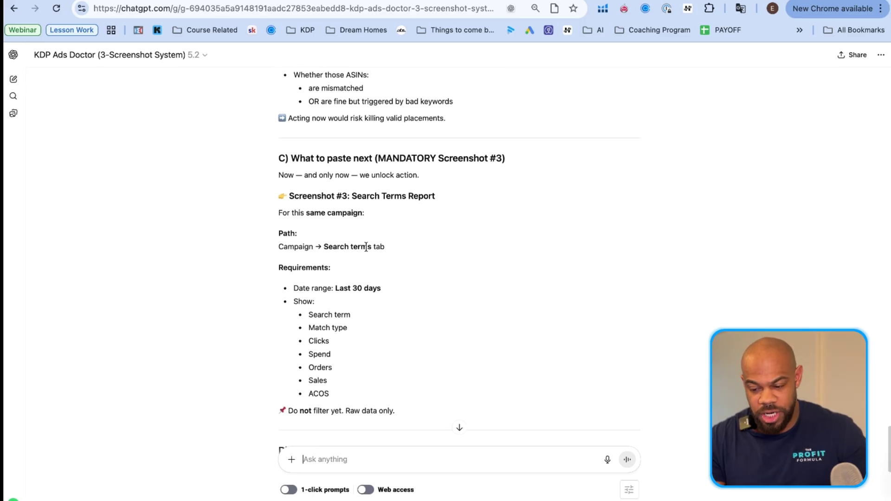
{"action": "scroll", "coordinate": [366, 245], "scroll_direction": "down", "scroll_amount": 1}
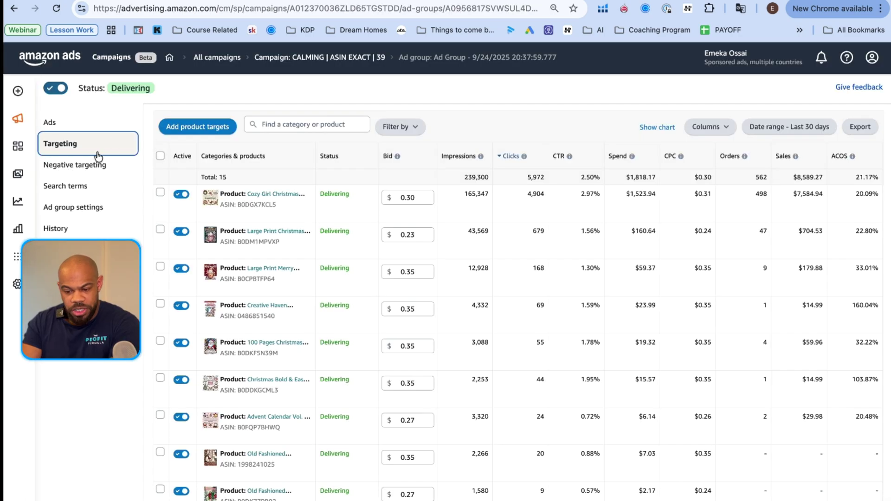
- Open the ad group's search terms report and capture a screenshot of the table
{"action": "left_click", "coordinate": [65, 188]}
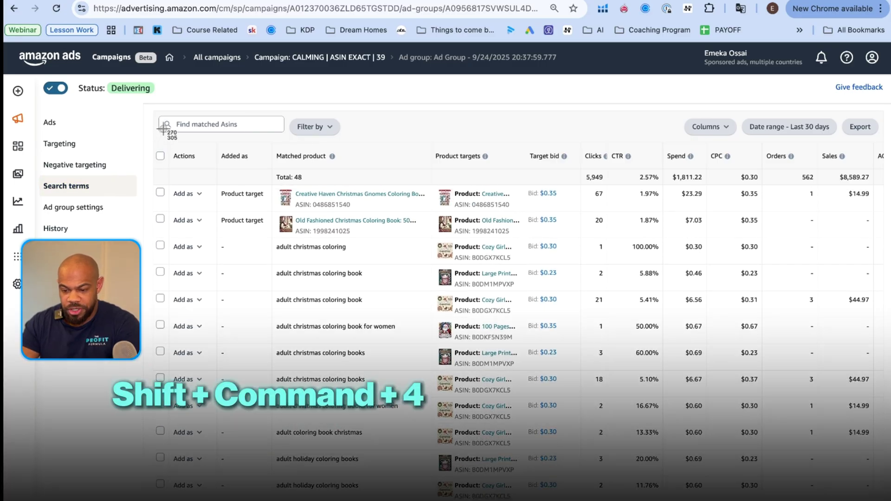
{"action": "key", "text": "shift+super+4"}
{"action": "left_click_drag", "start_coordinate": [151, 49], "coordinate": [884, 423]}
{"action": "left_click_drag", "start_coordinate": [885, 500], "coordinate": [884, 500]}
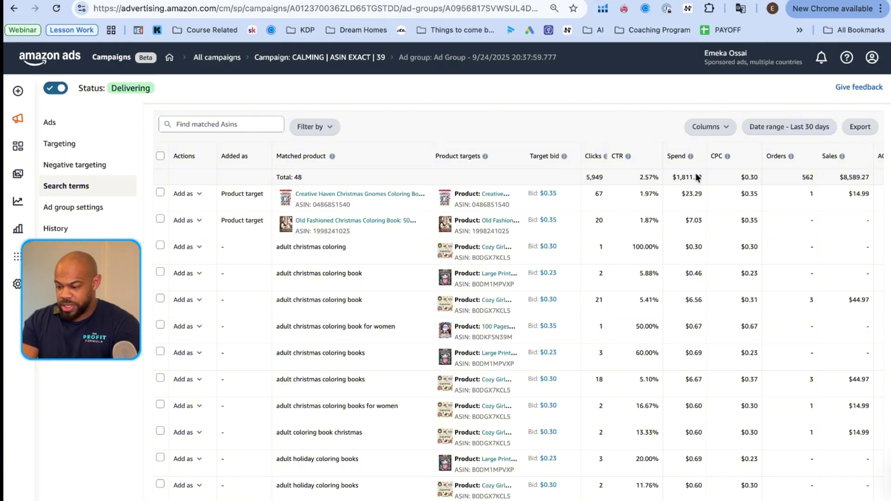
- Sort the search terms by Spend, highest first, and capture the table again
{"action": "left_click", "coordinate": [682, 157]}
{"action": "left_click", "coordinate": [680, 161]}
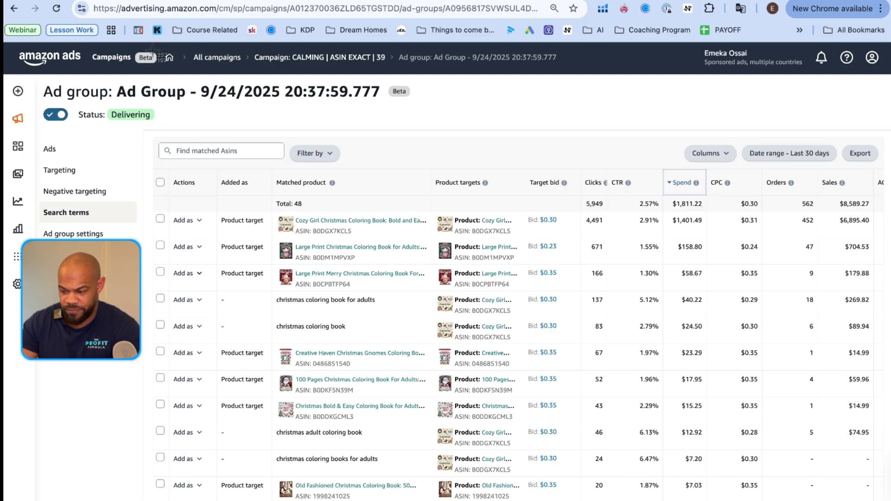
{"action": "left_click_drag", "start_coordinate": [152, 50], "coordinate": [884, 500]}
- Try narrowing the Matched product column, then bring up the table's column metrics chooser
{"action": "scroll", "coordinate": [705, 420], "scroll_direction": "right", "scroll_amount": 3}
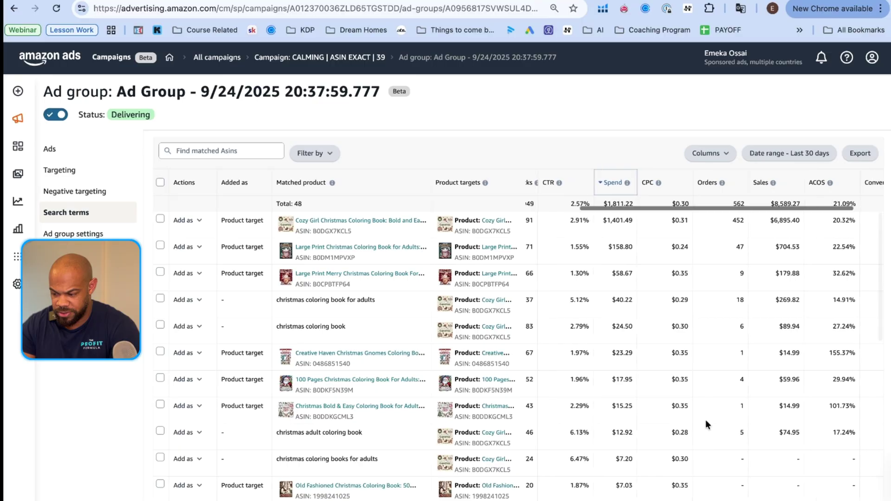
{"action": "scroll", "coordinate": [705, 421], "scroll_direction": "left", "scroll_amount": 2}
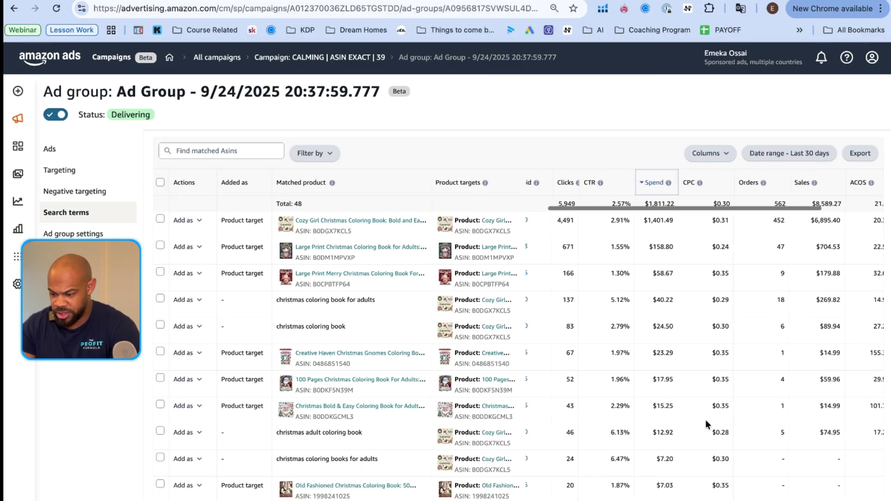
{"action": "scroll", "coordinate": [706, 419], "scroll_direction": "right", "scroll_amount": 1}
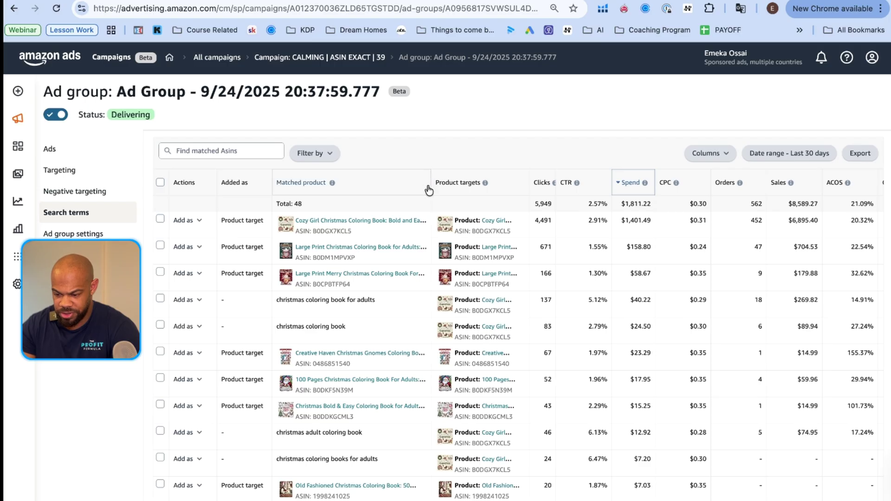
{"action": "left_click_drag", "start_coordinate": [428, 190], "coordinate": [378, 184]}
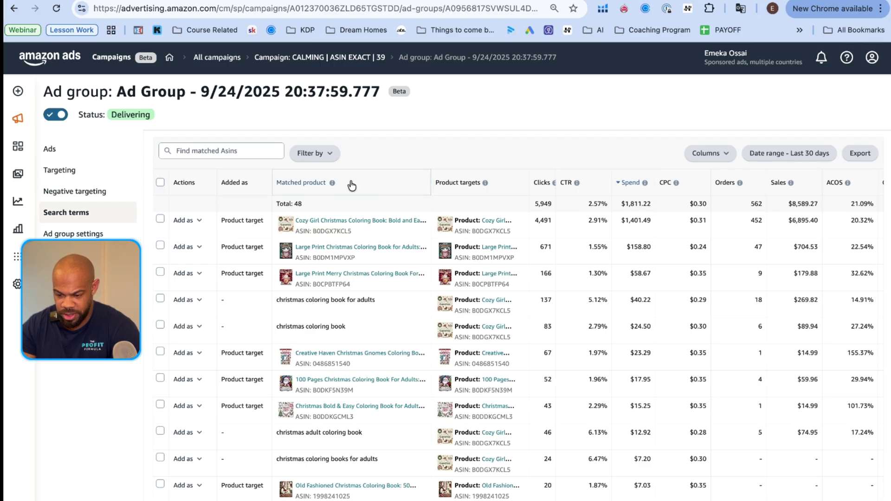
{"action": "left_click", "coordinate": [710, 153]}
{"action": "left_click", "coordinate": [712, 154]}
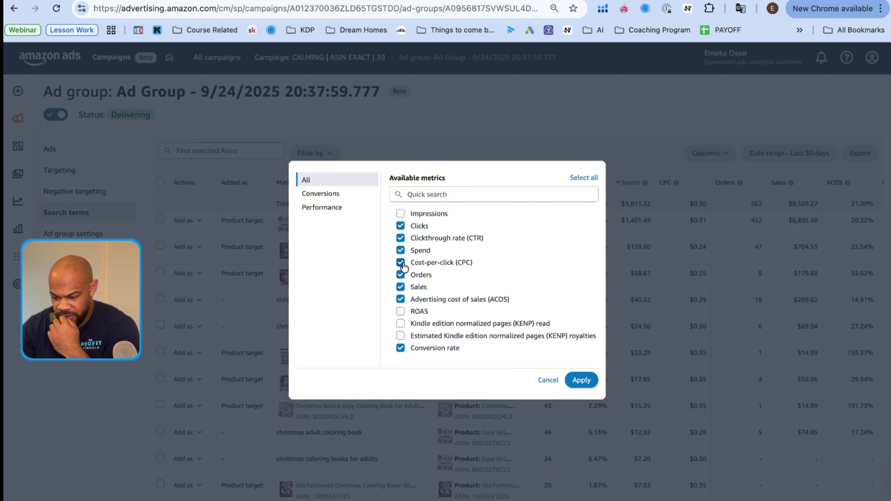
- Replace the CPC and CTR columns with Impressions, then screenshot the search terms table
{"action": "left_click", "coordinate": [401, 263]}
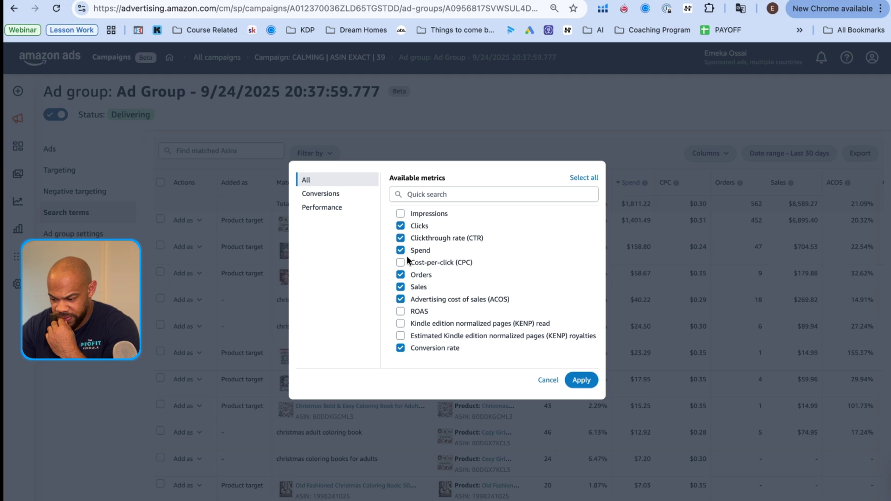
{"action": "left_click", "coordinate": [400, 238]}
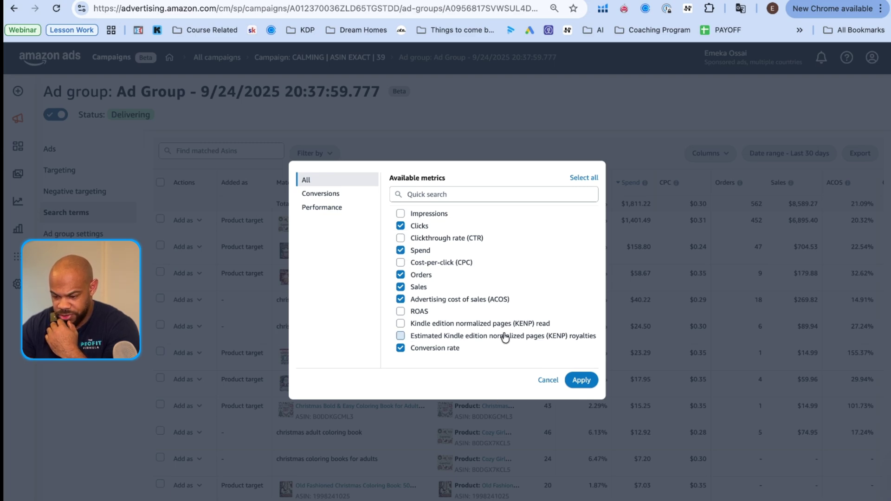
{"action": "left_click", "coordinate": [401, 214]}
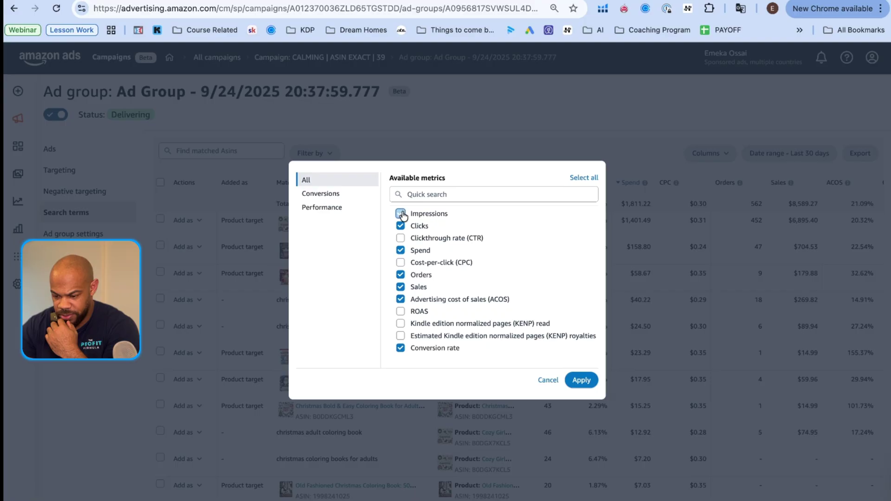
{"action": "left_click", "coordinate": [581, 380]}
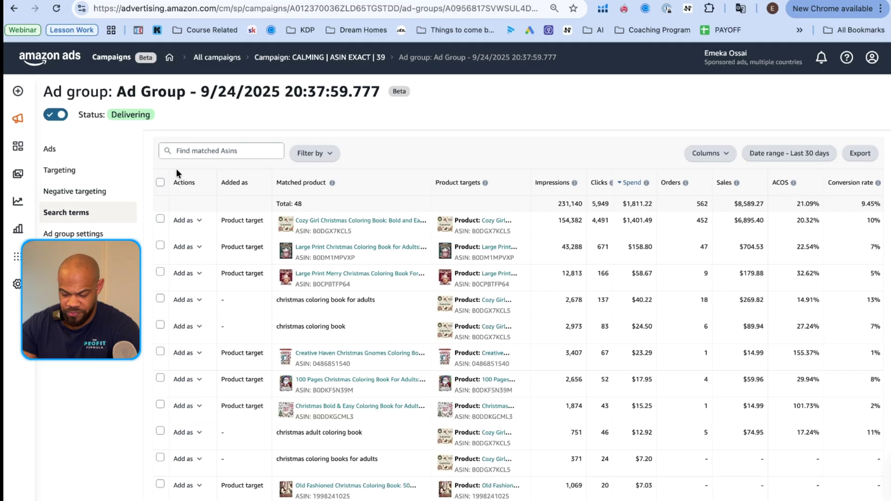
{"action": "key", "text": "super+shift+4"}
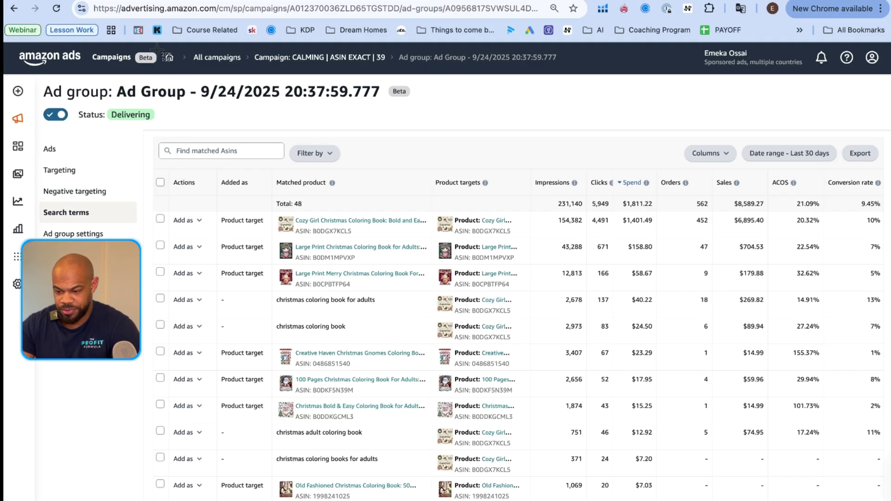
{"action": "left_click_drag", "start_coordinate": [157, 49], "coordinate": [889, 498]}
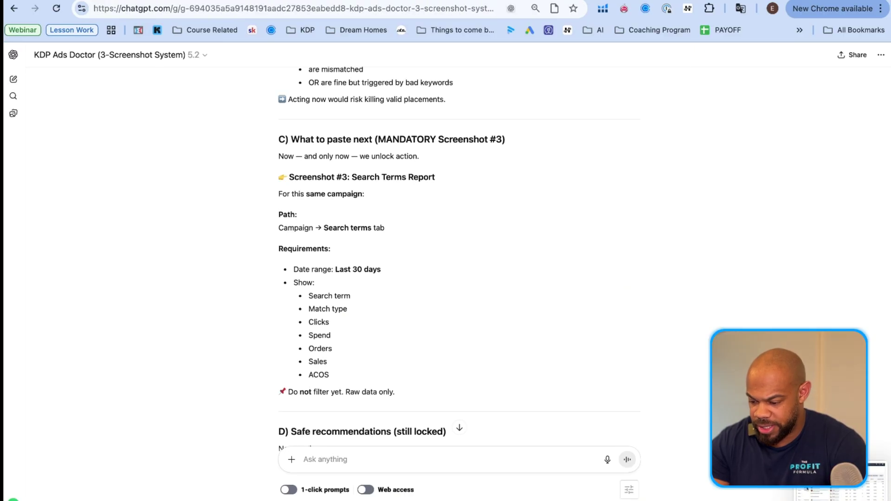
- Attach the search terms screenshot to the KDP Ads Doctor chat and send it
{"action": "left_click_drag", "start_coordinate": [825, 492], "coordinate": [438, 403]}
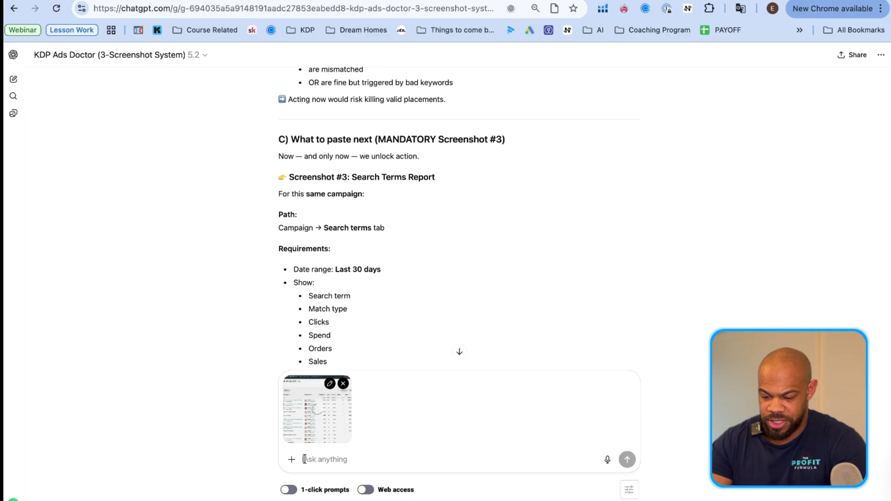
{"action": "key", "text": "Return"}
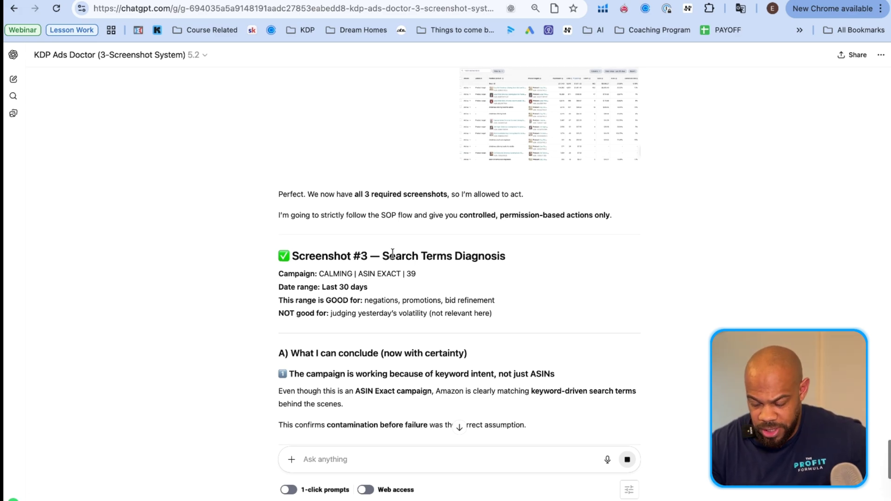
- Read the Promote, Keep Testing and Block tables, including Creative Haven Christmas Gnomes at 155% ACOS
{"action": "scroll", "coordinate": [393, 253], "scroll_direction": "down", "scroll_amount": 3}
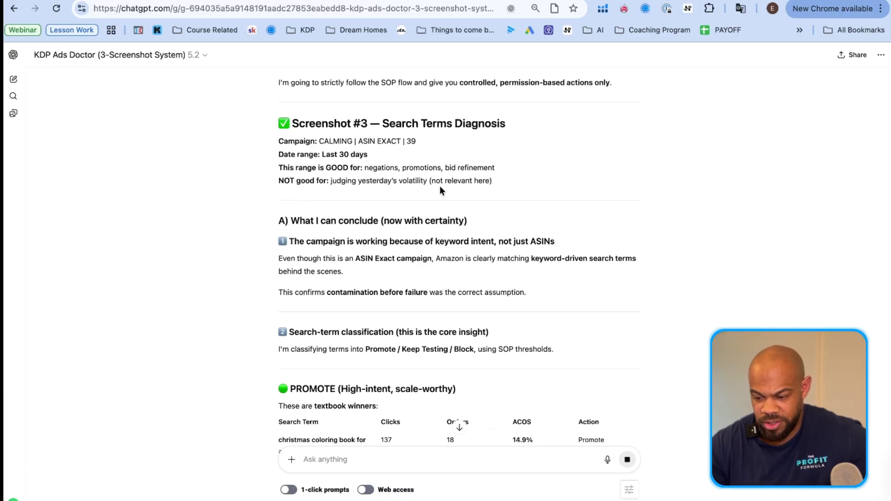
{"action": "scroll", "coordinate": [519, 194], "scroll_direction": "down", "scroll_amount": 3}
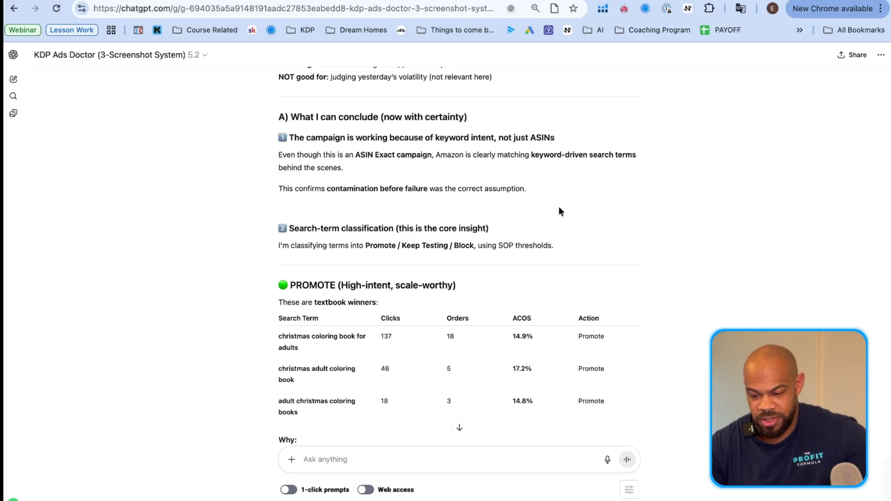
{"action": "scroll", "coordinate": [579, 228], "scroll_direction": "down", "scroll_amount": 3}
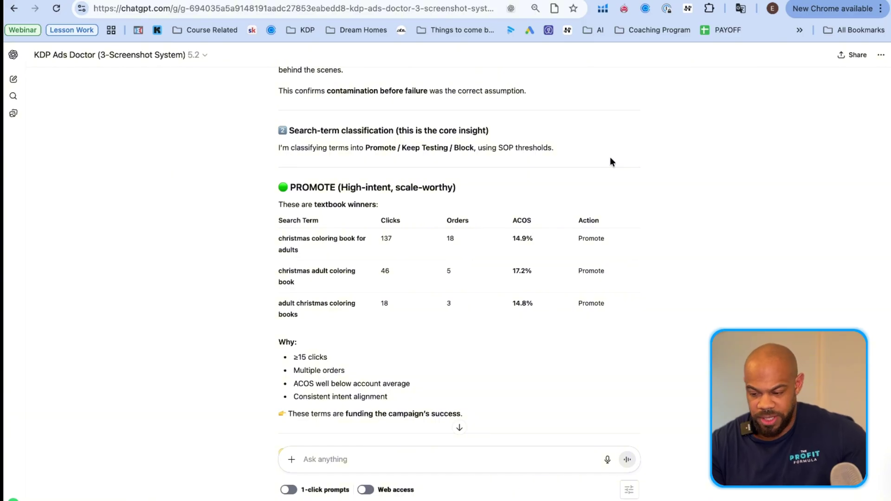
{"action": "scroll", "coordinate": [610, 159], "scroll_direction": "down", "scroll_amount": 2}
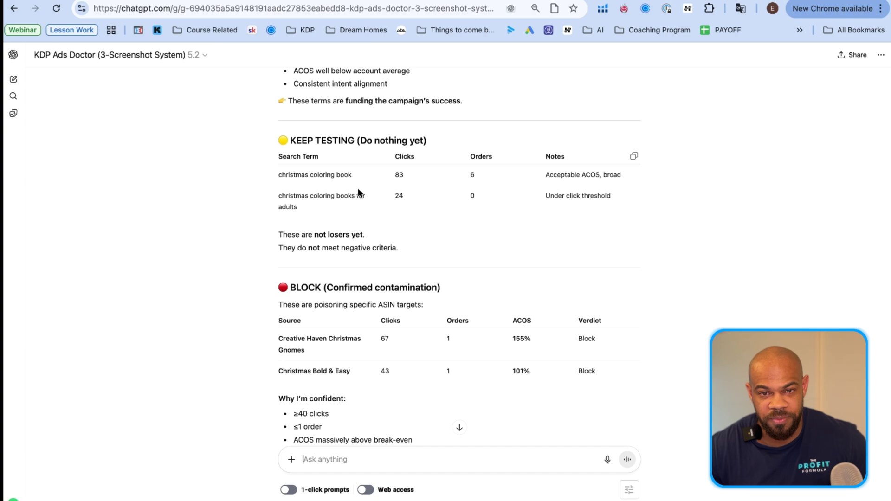
- Review the Block table and EXACT actions: negate two ASINs, promote three terms to a scale campaign
{"action": "scroll", "coordinate": [359, 193], "scroll_direction": "down", "scroll_amount": 4}
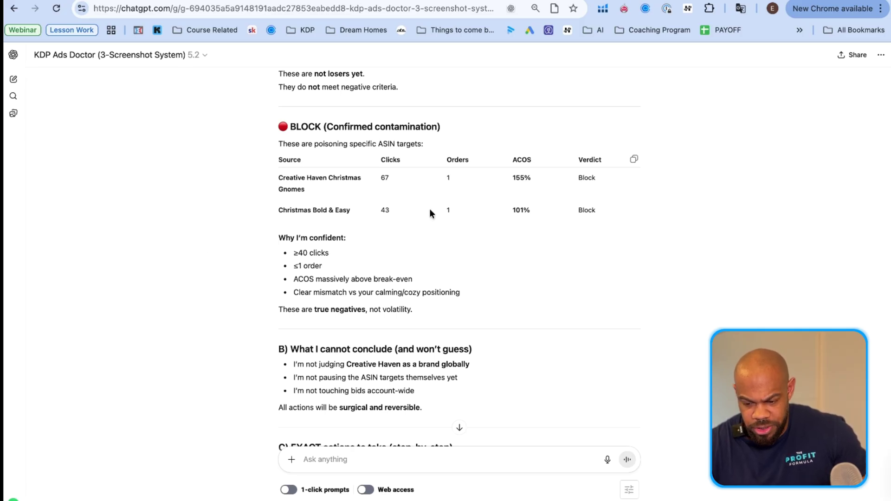
{"action": "scroll", "coordinate": [385, 265], "scroll_direction": "down", "scroll_amount": 3}
{"action": "scroll", "coordinate": [385, 263], "scroll_direction": "down", "scroll_amount": 5}
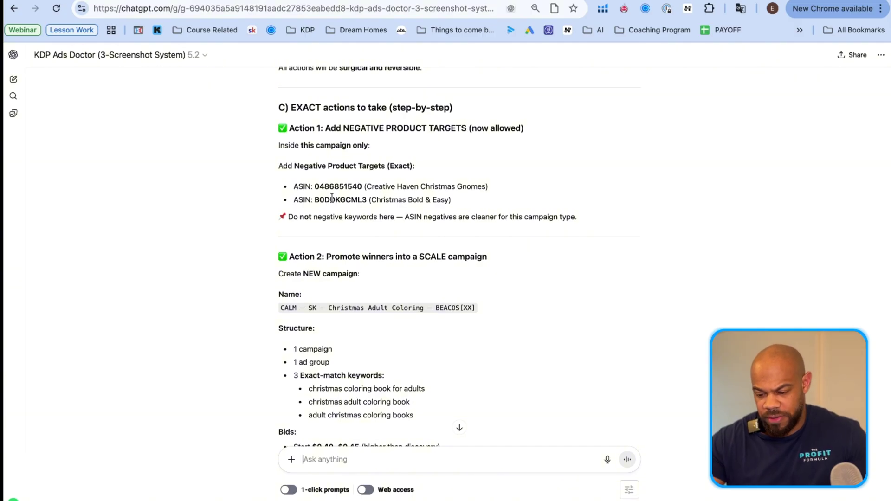
{"action": "scroll", "coordinate": [332, 198], "scroll_direction": "down", "scroll_amount": 2}
{"action": "scroll", "coordinate": [332, 199], "scroll_direction": "up", "scroll_amount": 1}
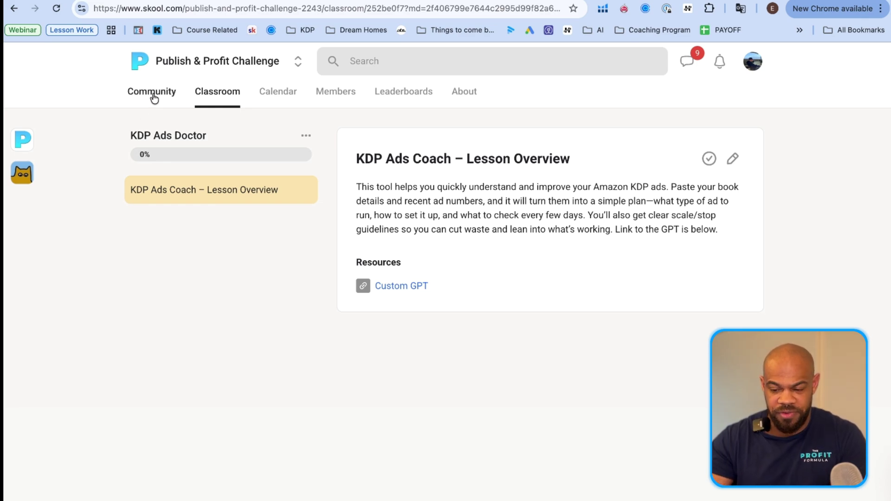
- Open the 'A quick insight from helping other authors' post in the community feed and choose Delete and ban user
{"action": "left_click", "coordinate": [153, 95]}
{"action": "scroll", "coordinate": [368, 342], "scroll_direction": "down", "scroll_amount": 3}
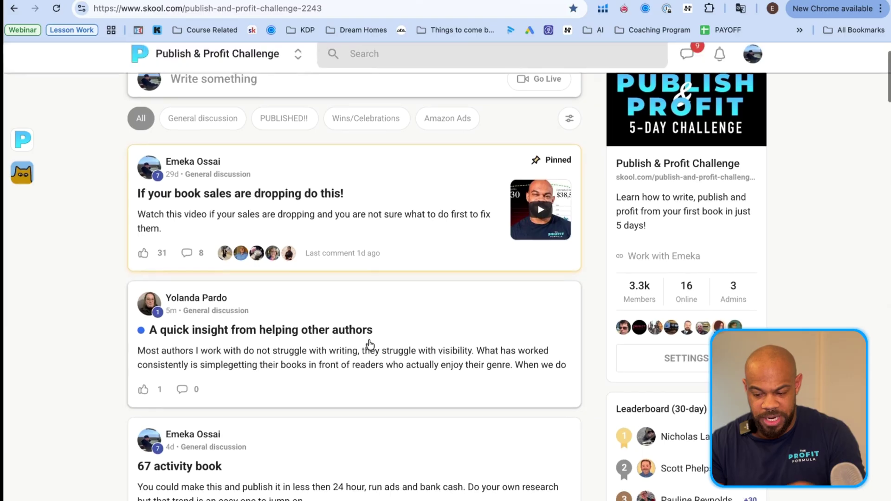
{"action": "scroll", "coordinate": [369, 343], "scroll_direction": "down", "scroll_amount": 1}
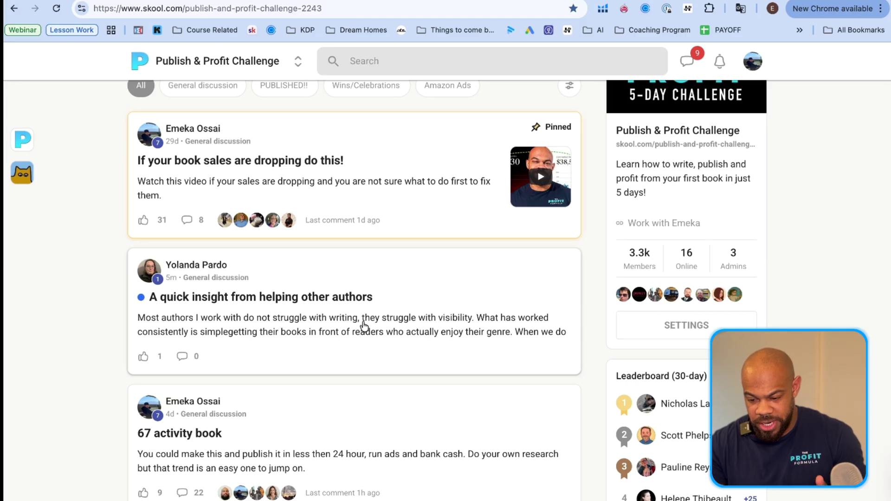
{"action": "left_click", "coordinate": [461, 327]}
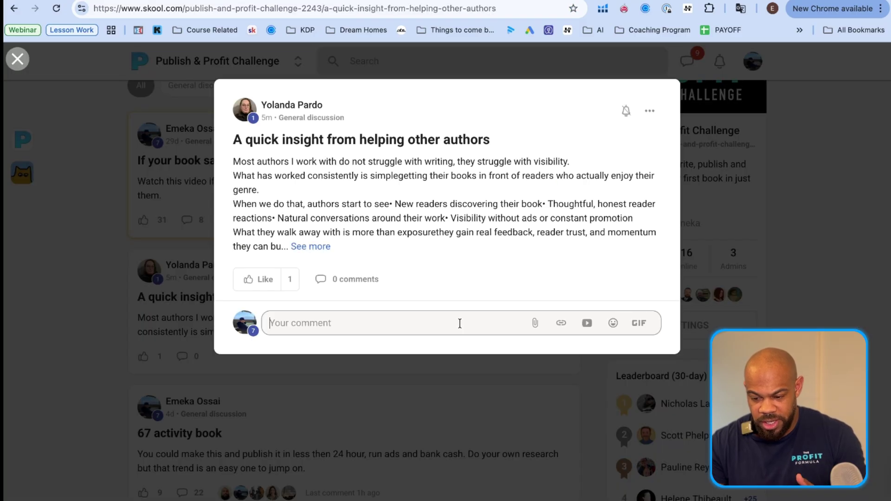
{"action": "left_click", "coordinate": [310, 247]}
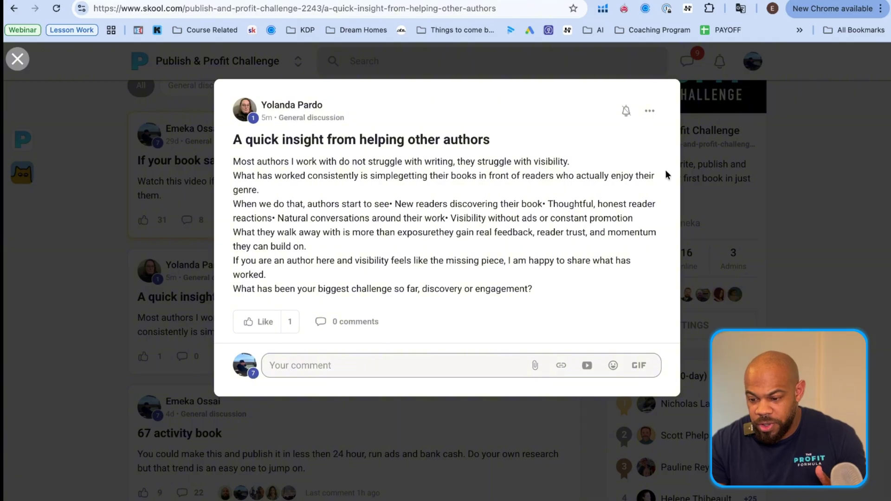
{"action": "left_click", "coordinate": [649, 111]}
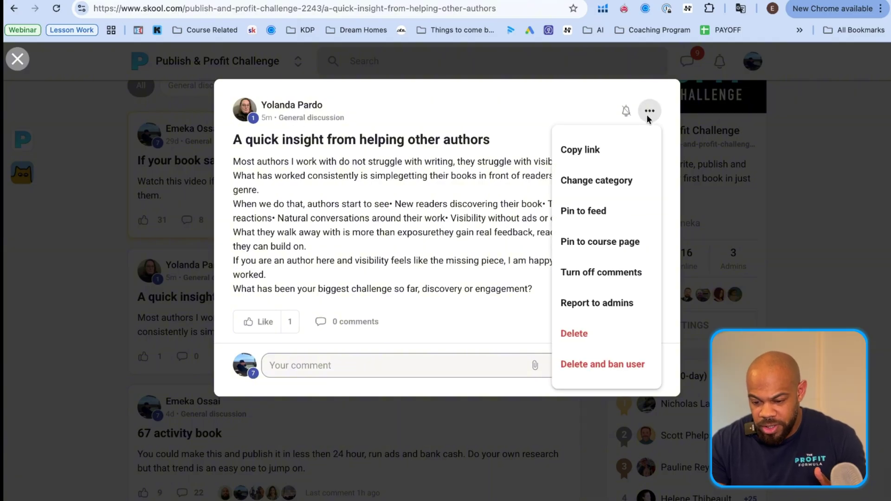
{"action": "left_click", "coordinate": [604, 366]}
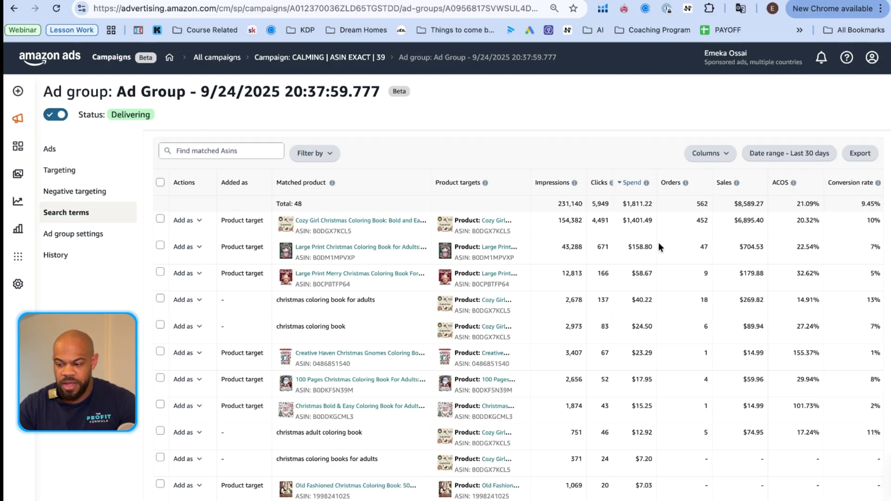
- Go to the CALMING | ASIN EXACT | 39 ad group's Targeting page listing its product targets
{"action": "left_click", "coordinate": [98, 171]}
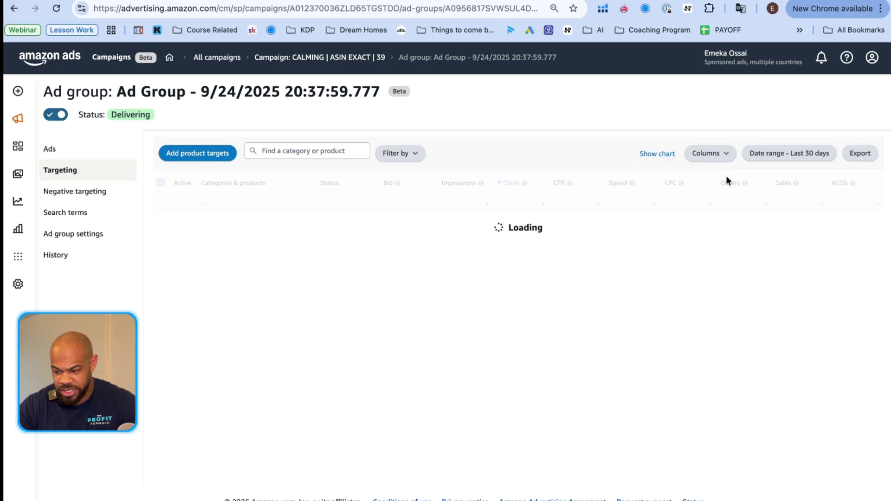